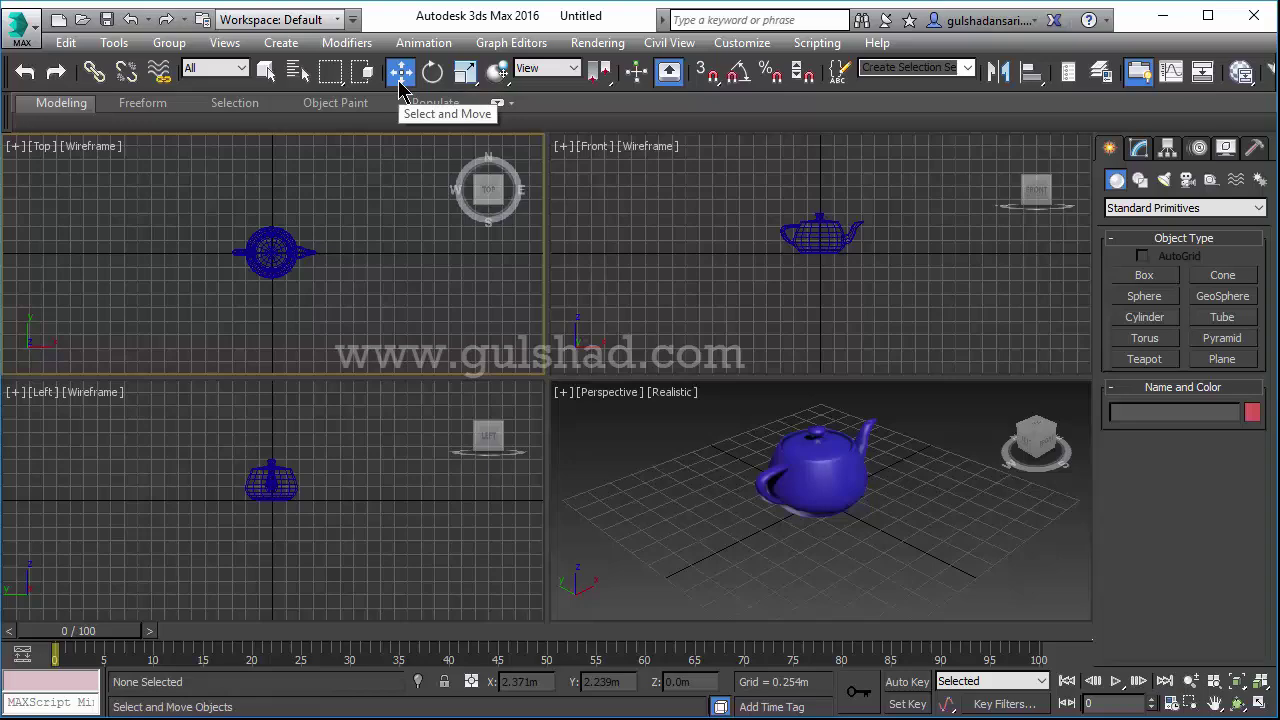
Select the teapot and move it along X and Y in the Top viewport to about X -0.14 m, Y -0.045 m.
left_click(257, 255)
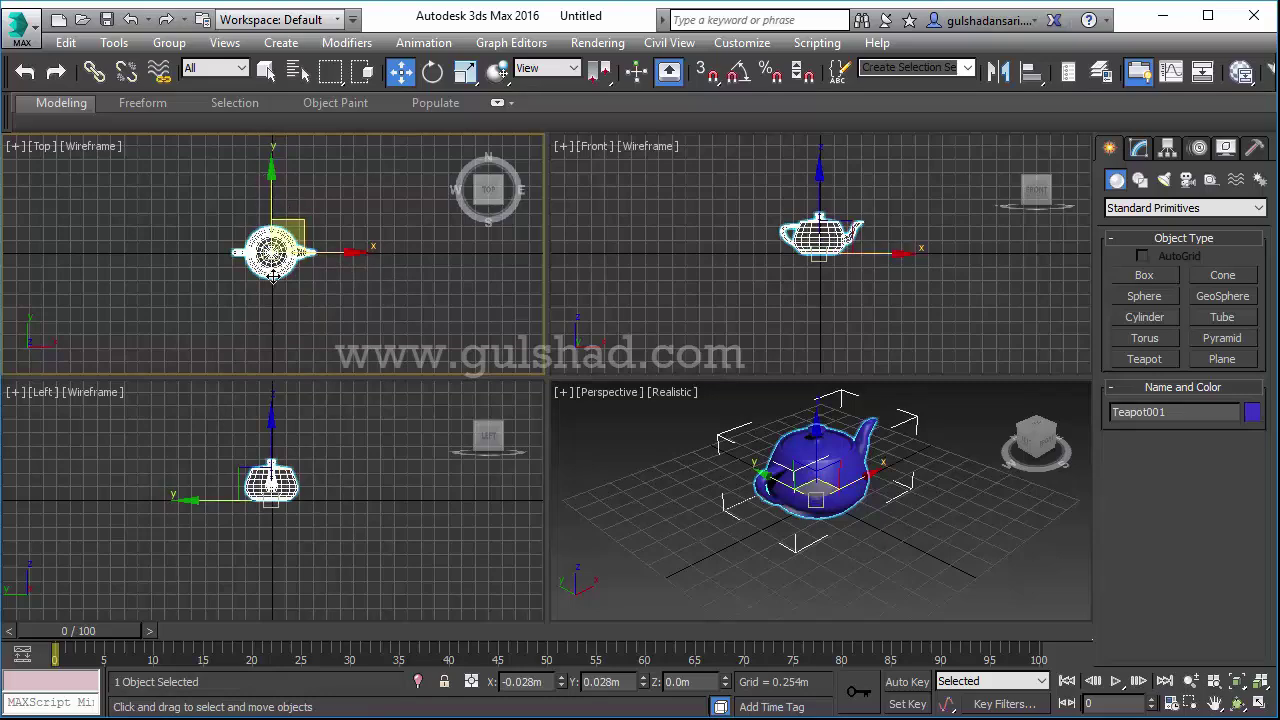
mouse_move(893, 524)
middle_mouse_down()
mouse_move(862, 518)
mouse_move(886, 546)
middle_mouse_up()
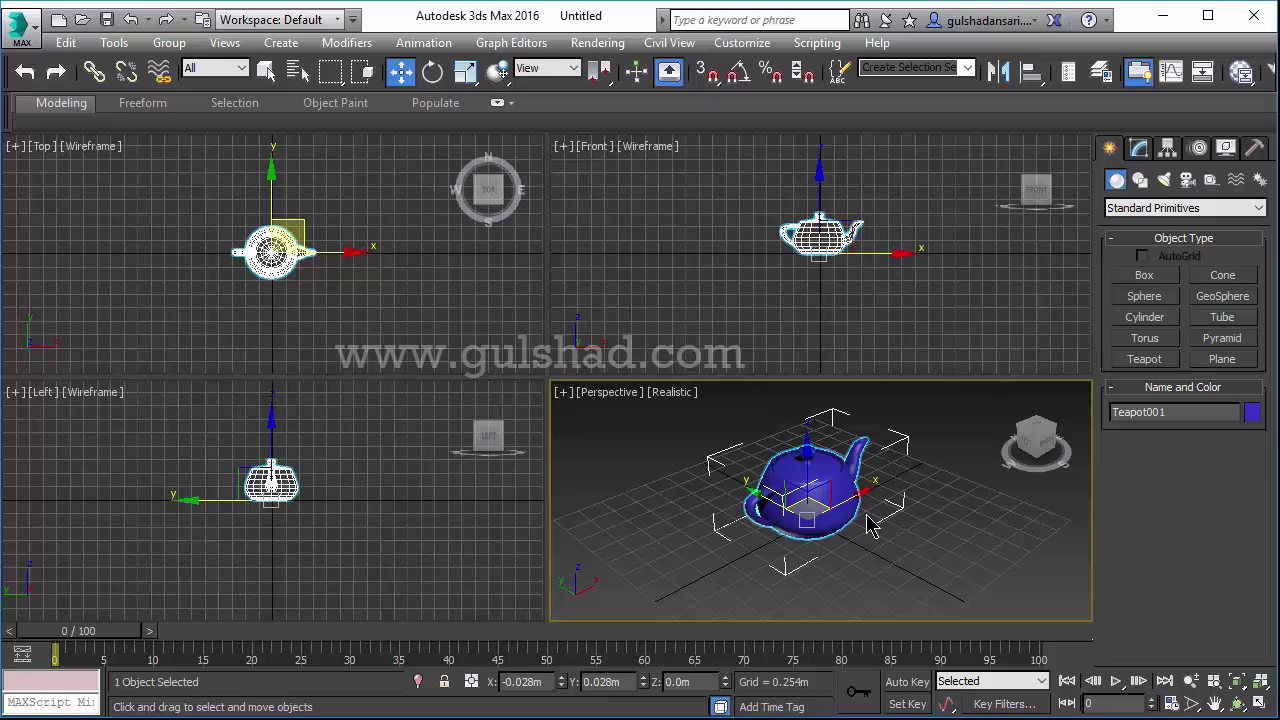
left_click(333, 262)
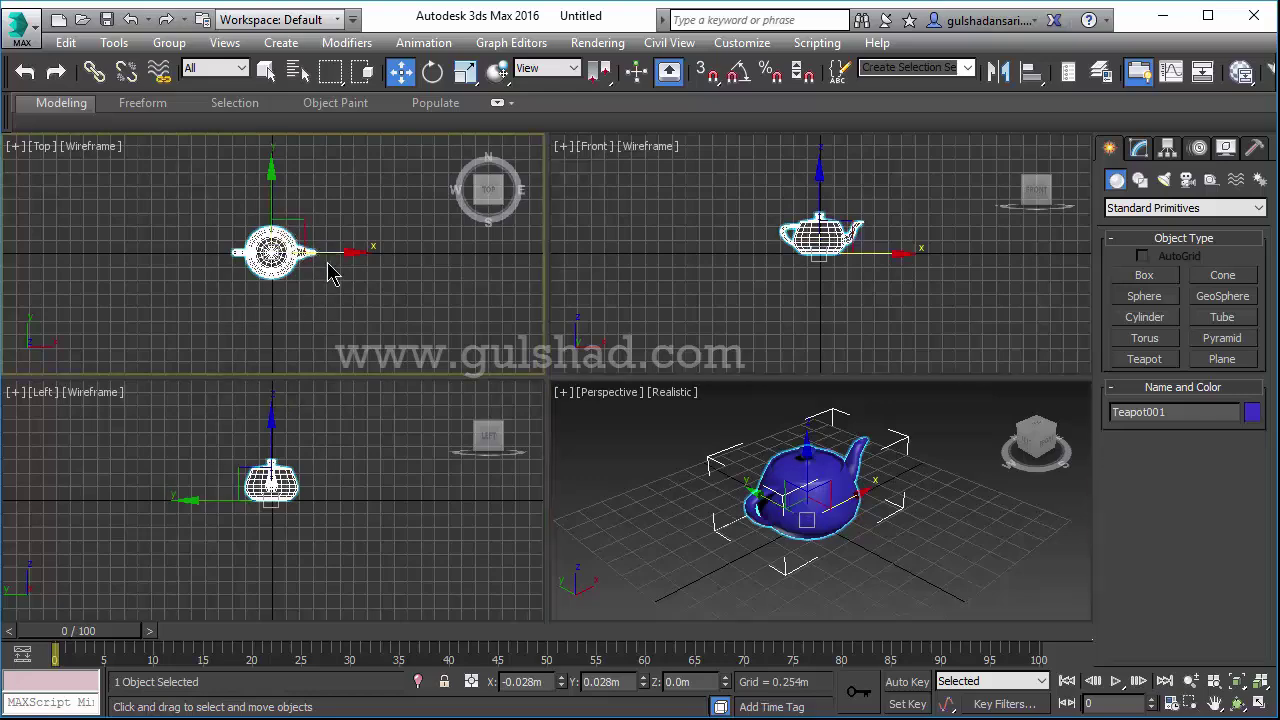
mouse_move(333, 252)
left_mouse_down()
mouse_move(357, 258)
mouse_move(333, 260)
left_mouse_up()
left_click_drag(271, 205, 299, 241)
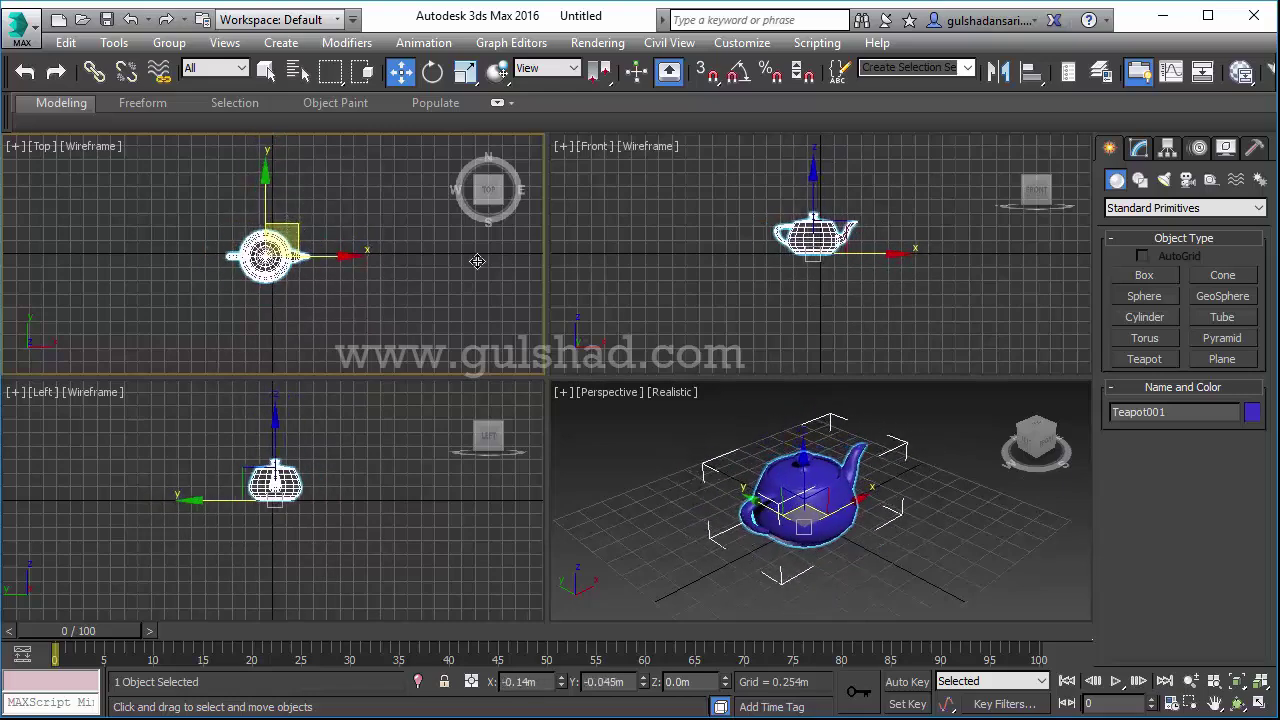
Move the teapot horizontally and vertically along single axes in the Front viewport.
right_click(813, 264)
middle_click_drag(867, 271, 869, 298)
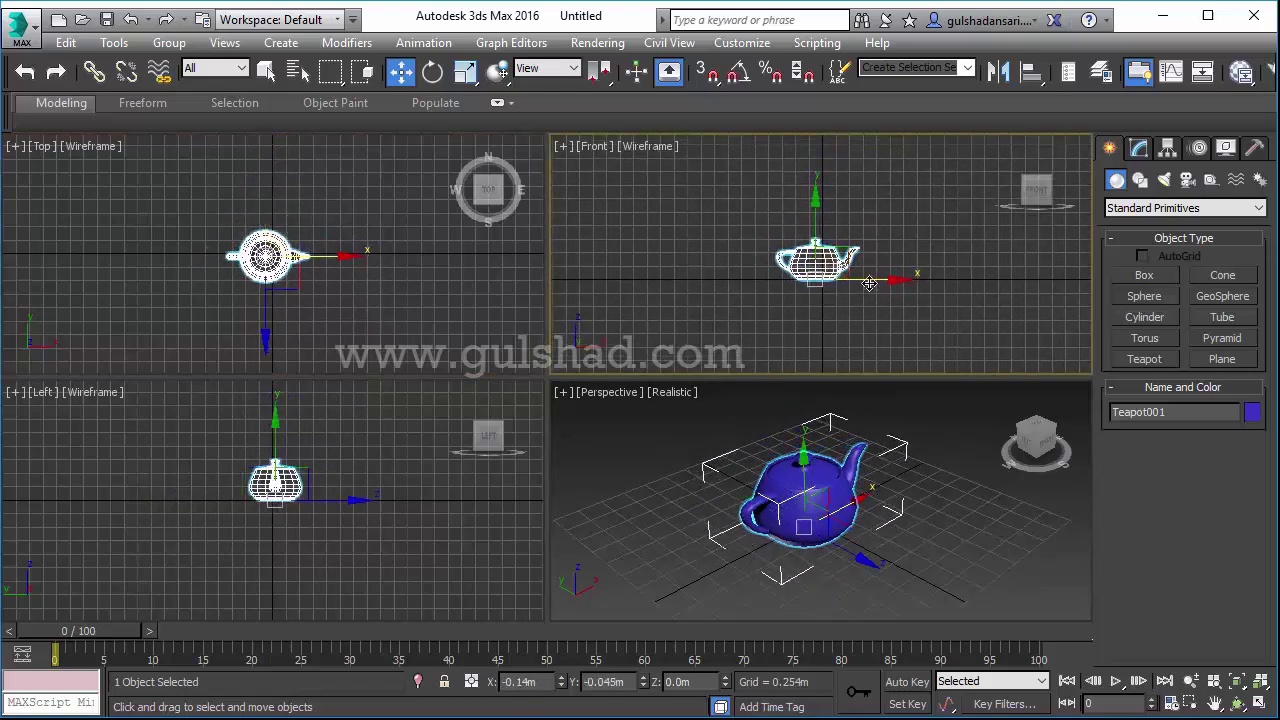
left_click_drag(869, 283, 845, 321)
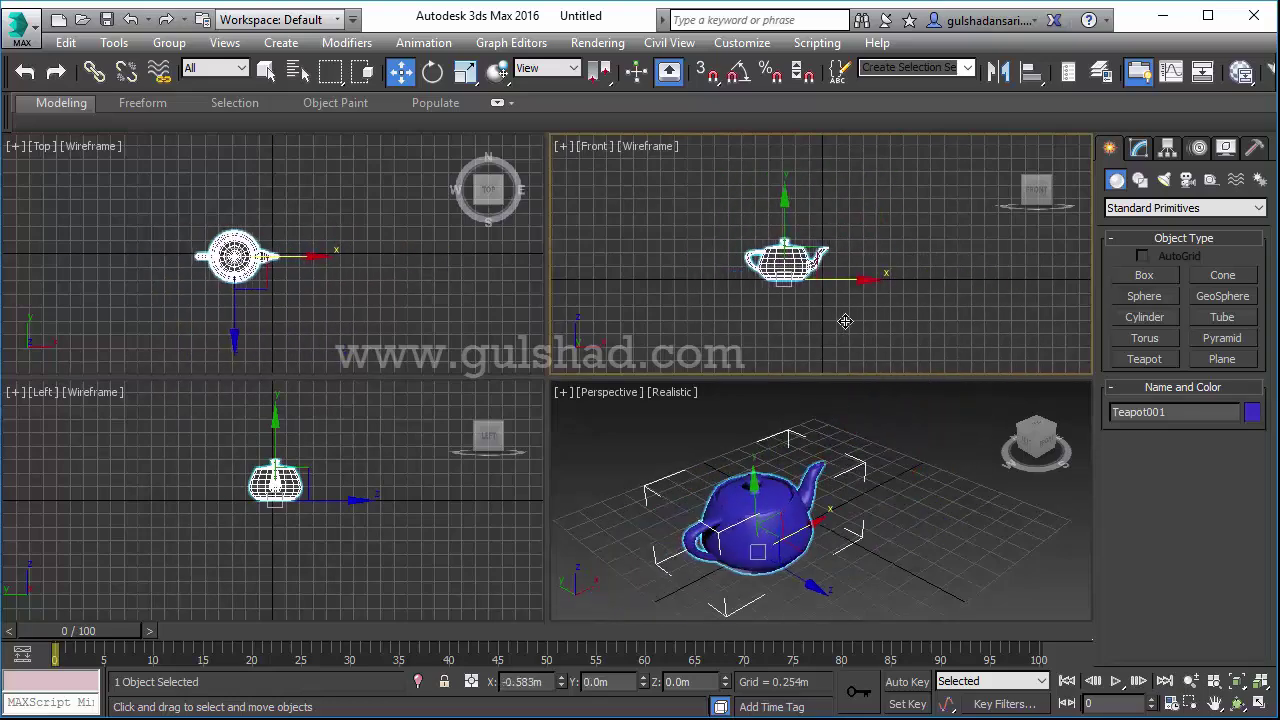
left_click_drag(782, 216, 851, 268)
Move the teapot sideways and upward in the Left viewport to about Y 0.386 m, Z 0.255 m.
middle_click_drag(276, 496, 269, 526)
mouse_move(347, 545)
left_mouse_down()
mouse_move(300, 546)
mouse_move(357, 546)
mouse_move(333, 546)
left_mouse_up()
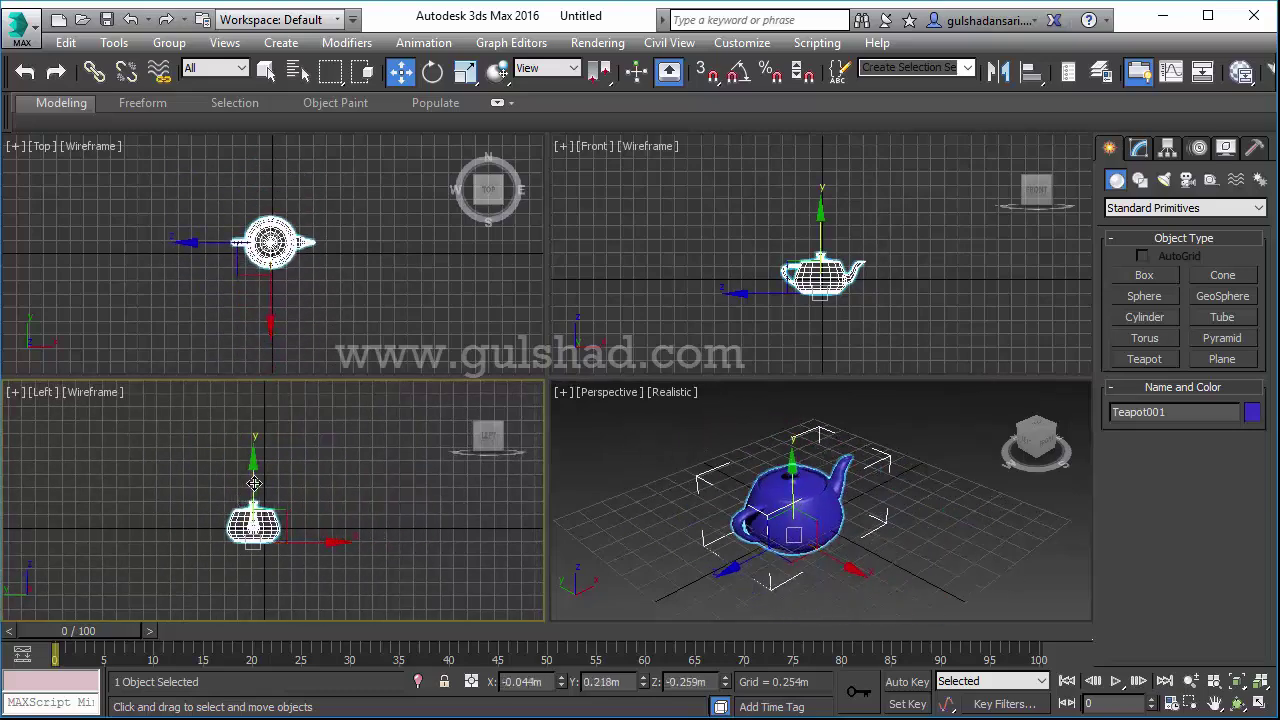
mouse_move(255, 485)
left_mouse_down()
mouse_move(265, 460)
mouse_move(272, 468)
mouse_move(240, 445)
mouse_move(300, 470)
mouse_move(280, 460)
mouse_move(266, 475)
mouse_move(279, 482)
left_mouse_up()
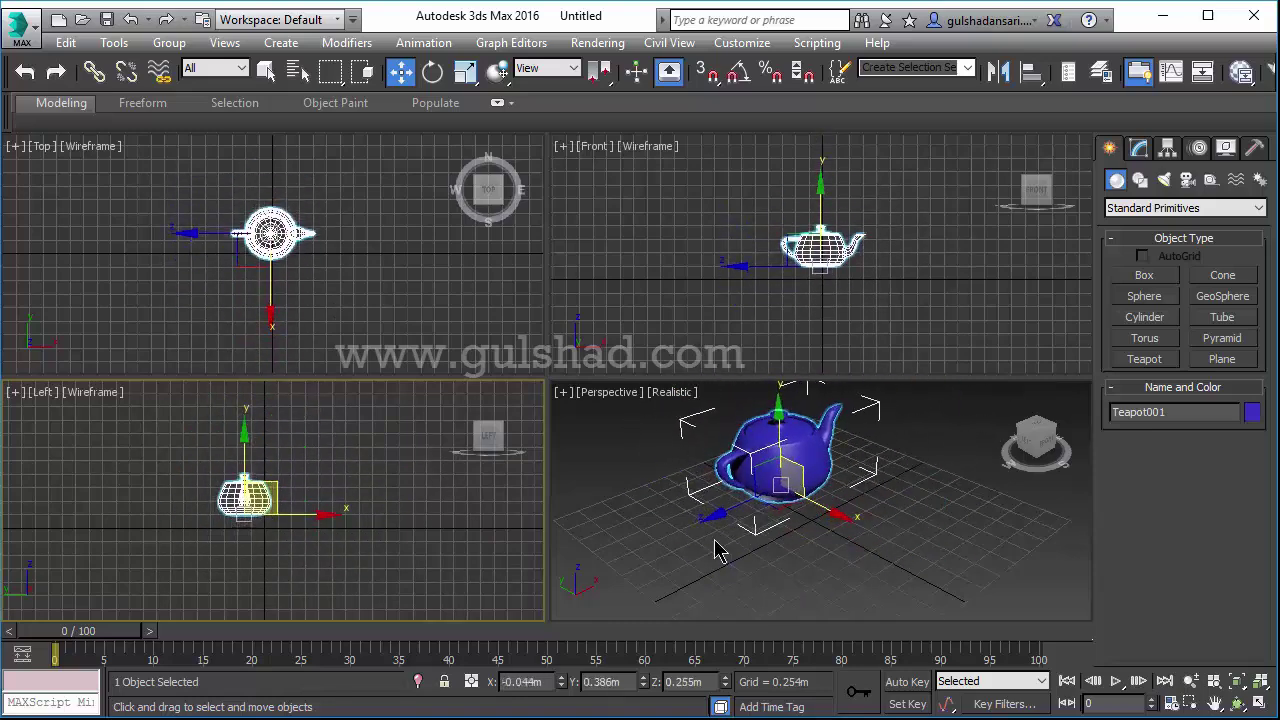
Move the teapot in the maximized Perspective viewport to about X 0.718 m, Y 0.654 m, Z 0.819 m.
mouse_move(900, 531)
middle_mouse_down()
mouse_move(917, 554)
mouse_move(886, 525)
middle_mouse_up()
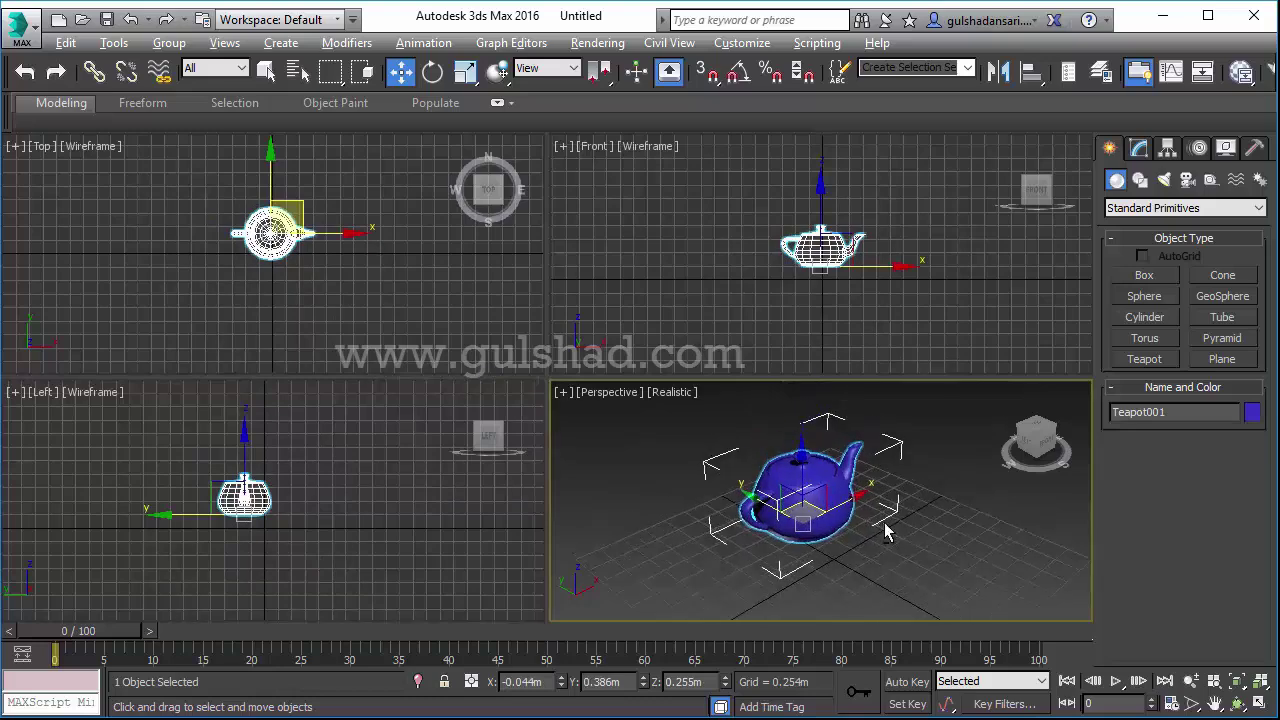
key("alt+w")
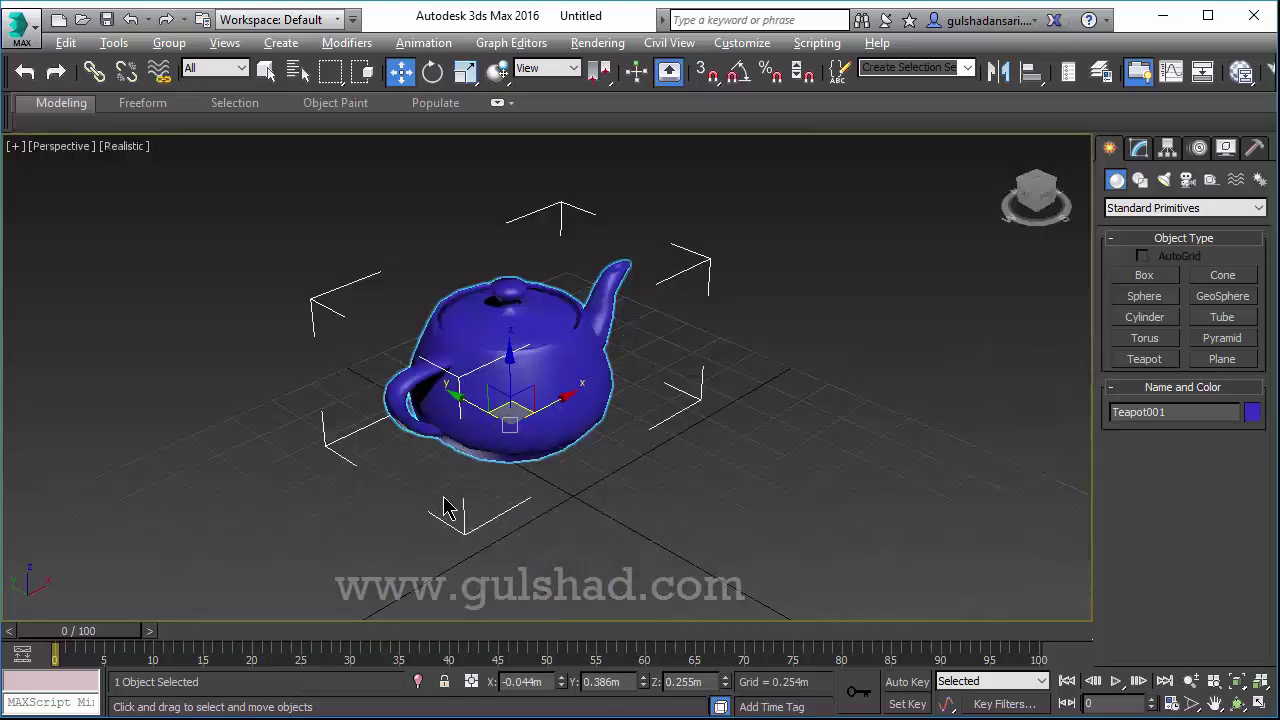
middle_click_drag(683, 517, 505, 546, "alt")
left_click_drag(569, 437, 467, 402)
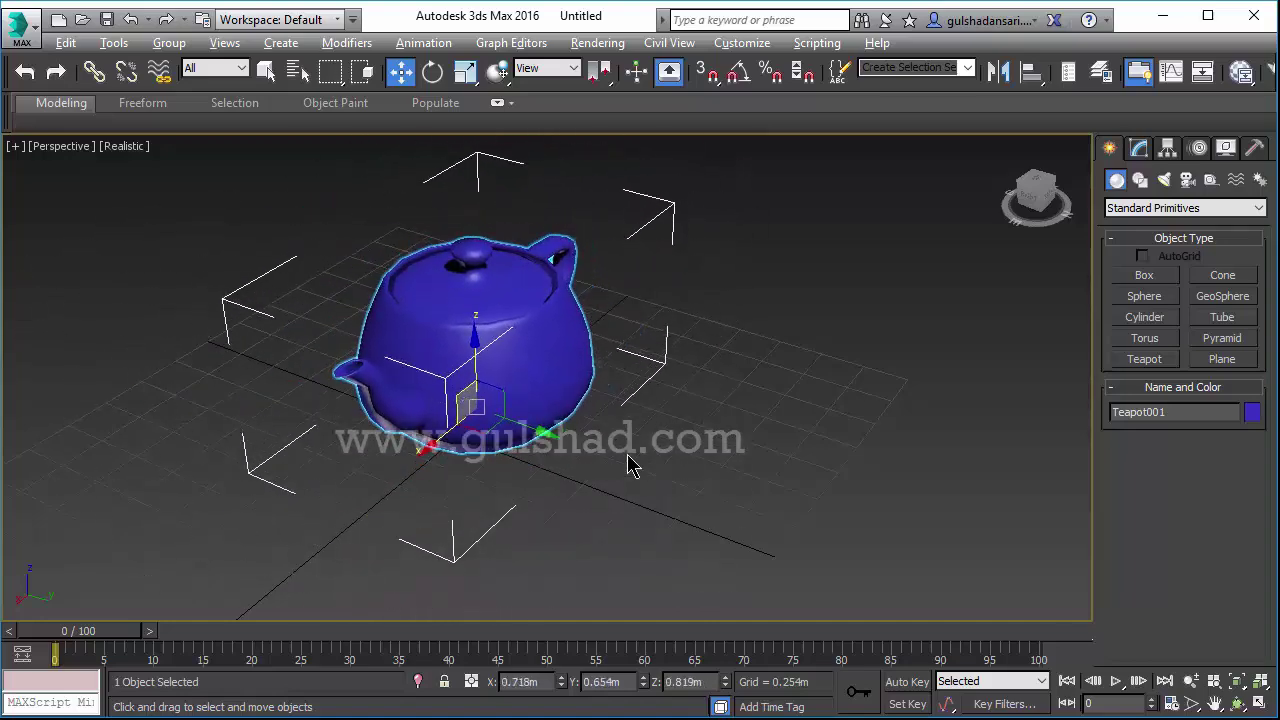
Clone the teapot along positive X in the Top viewport as five independent copies spaced about 2.02 m apart.
key("alt+w")
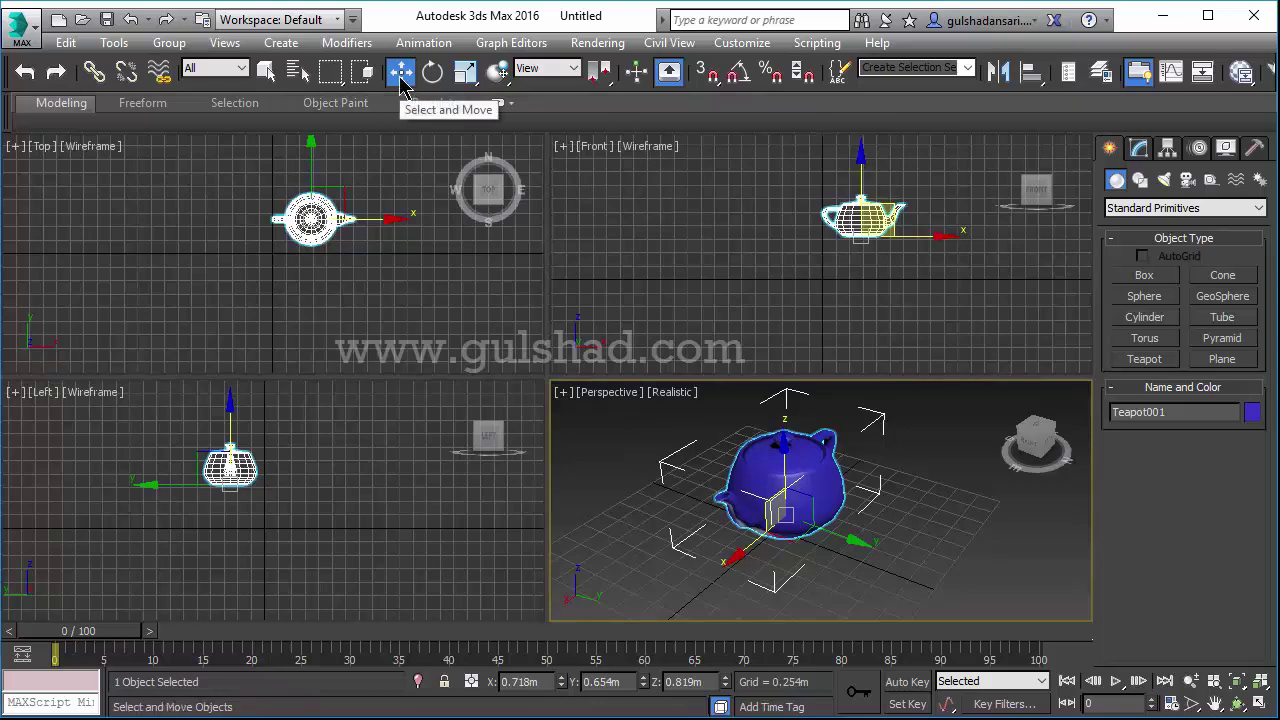
middle_click_drag(312, 218, 137, 310)
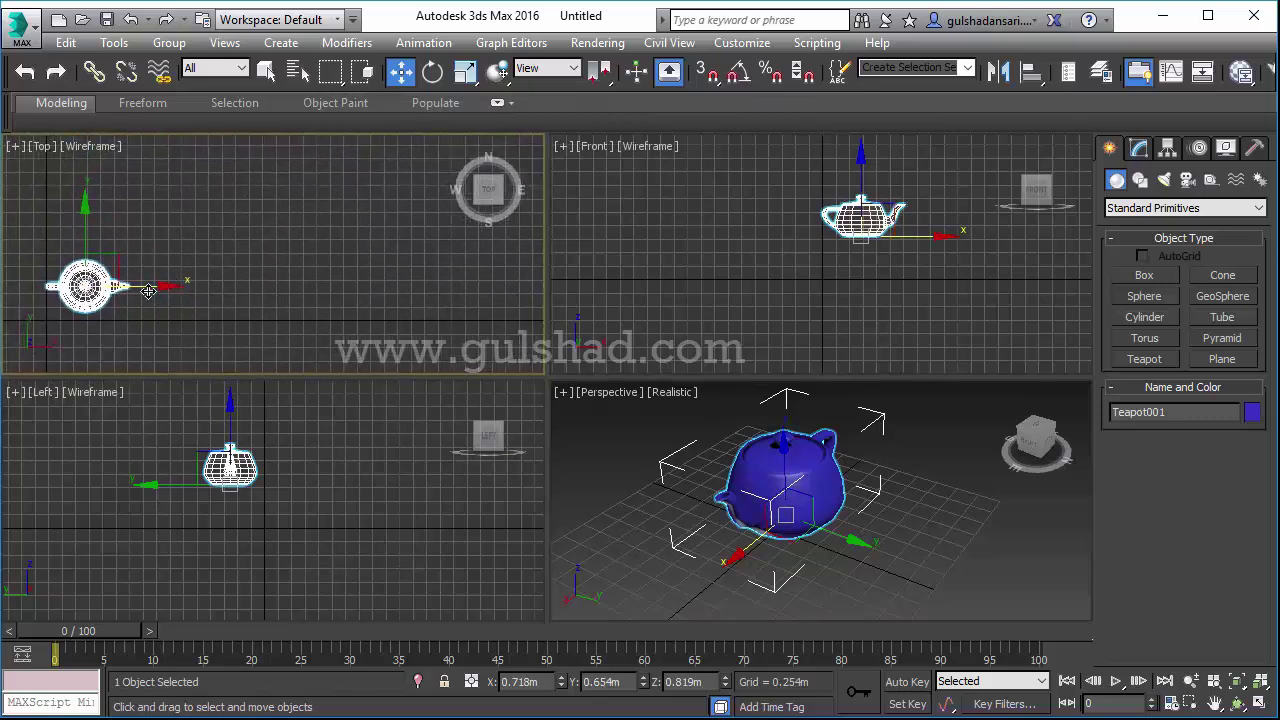
left_click_drag(139, 287, 246, 284, "shift")
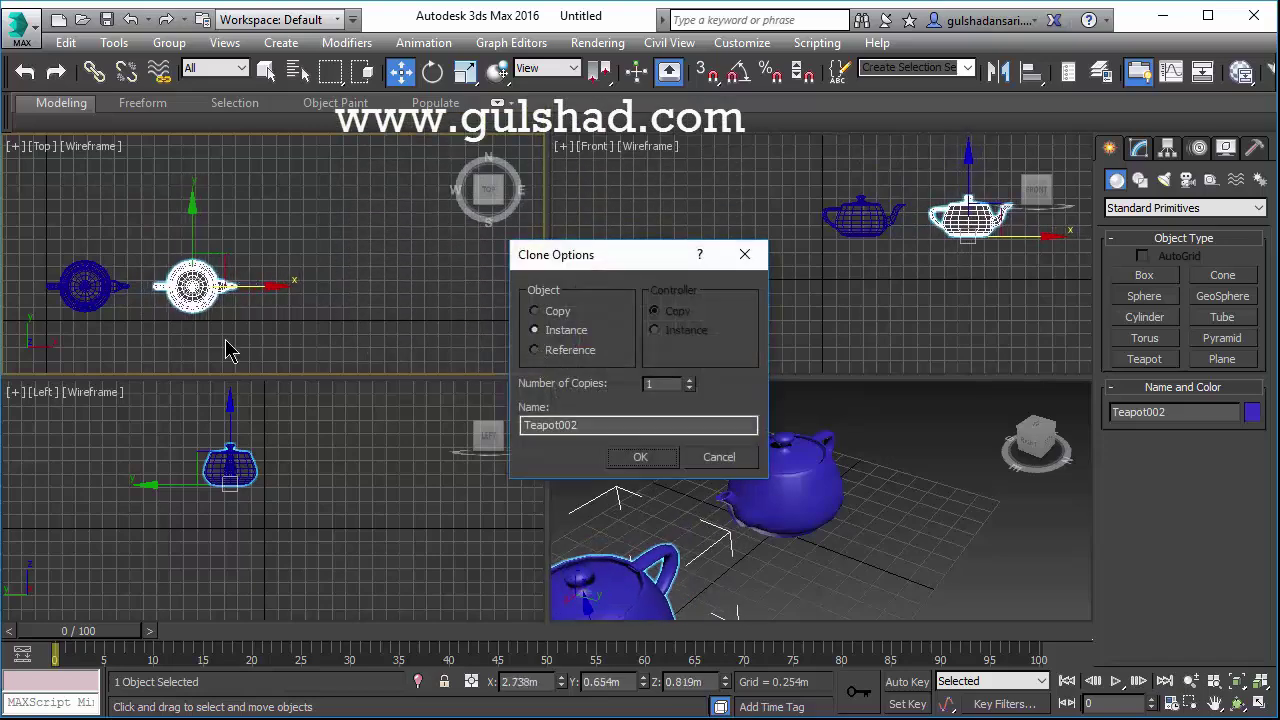
left_click_drag(606, 258, 601, 257)
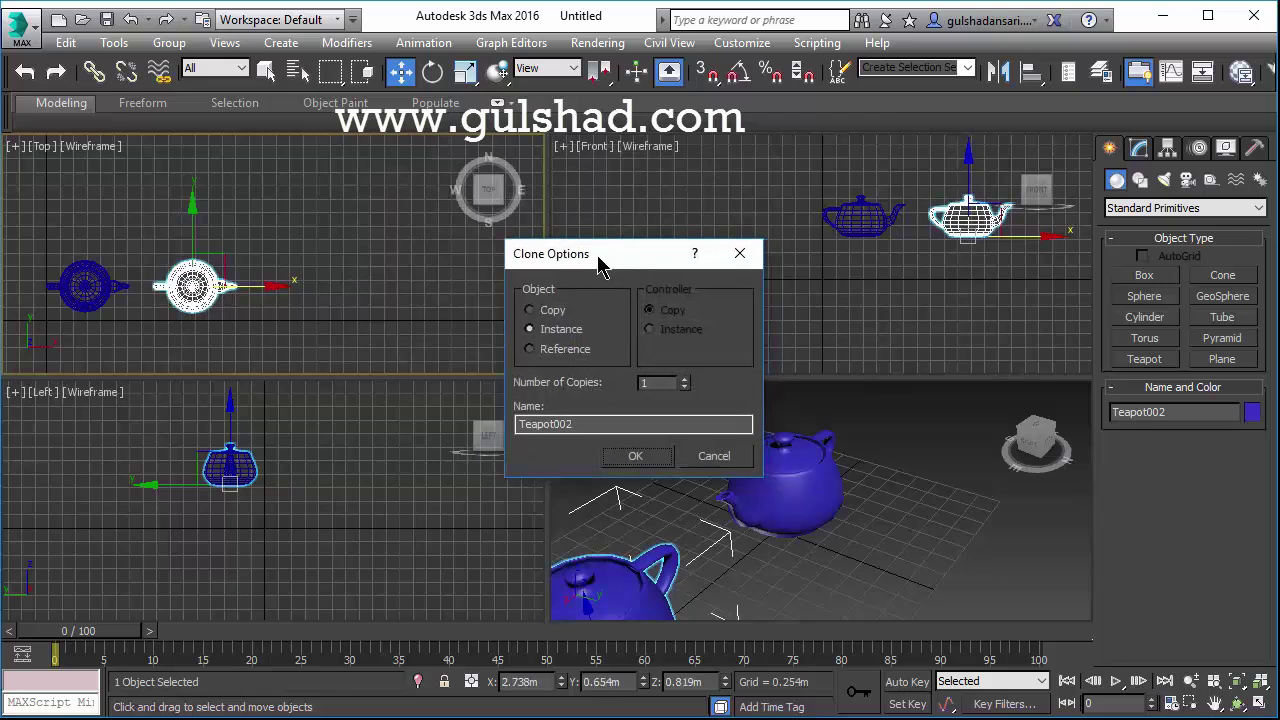
left_click(546, 311)
left_click(634, 456)
scroll(337, 325, "down", 2)
middle_click_drag(333, 315, 281, 304)
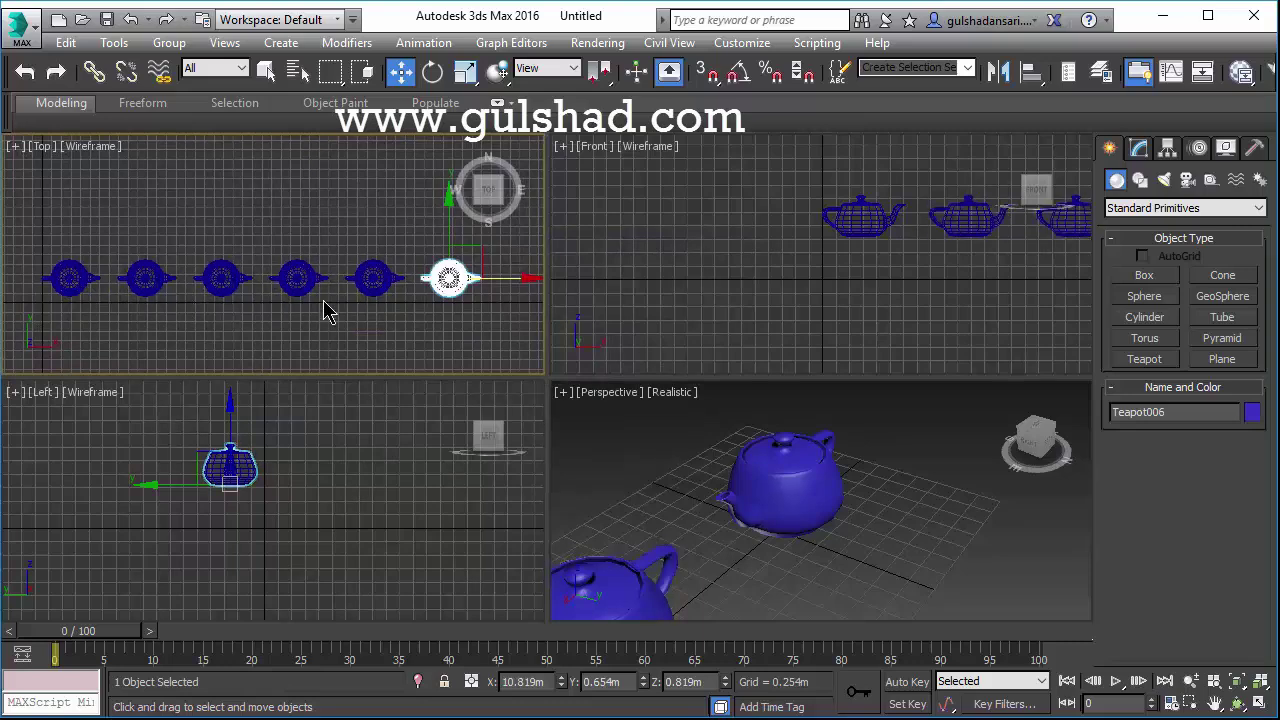
Clone the last teapot of the row along negative Y as three independent copies spaced about 1.69 m apart.
scroll(323, 311, "down", 2)
middle_click_drag(400, 239, 398, 214)
left_click_drag(403, 195, 405, 241, "shift")
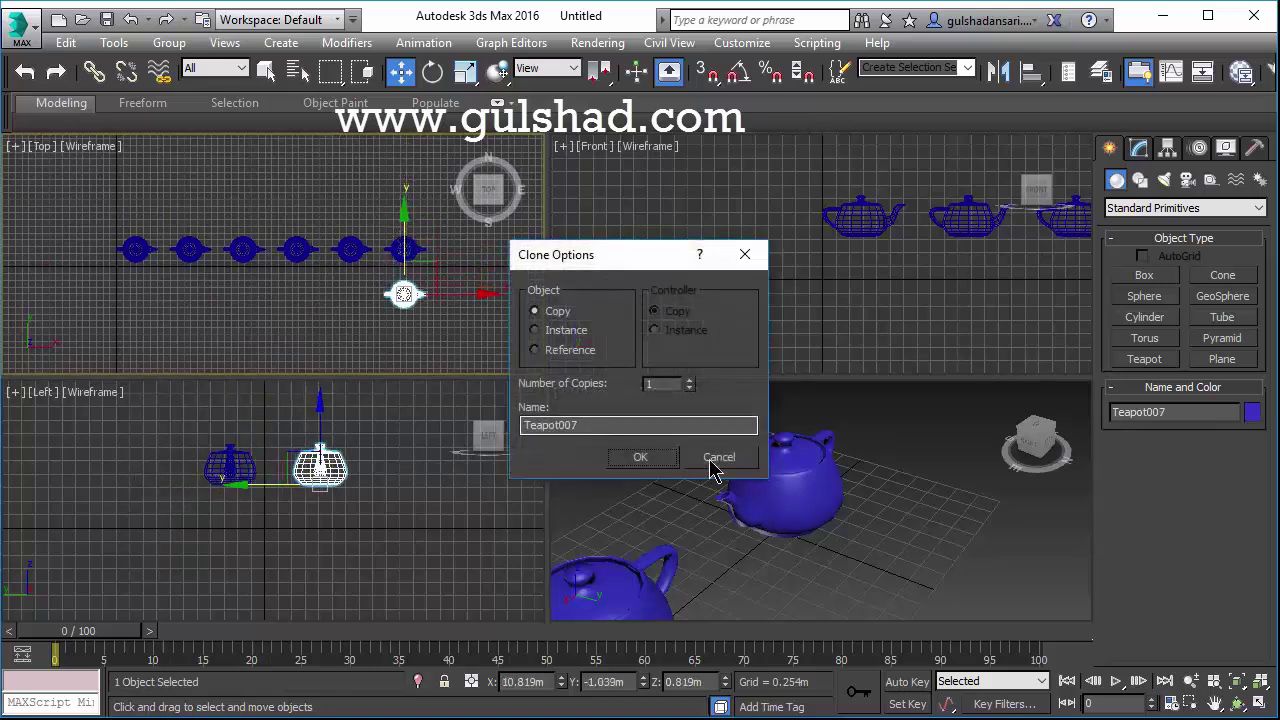
left_click(688, 381)
left_click(688, 381)
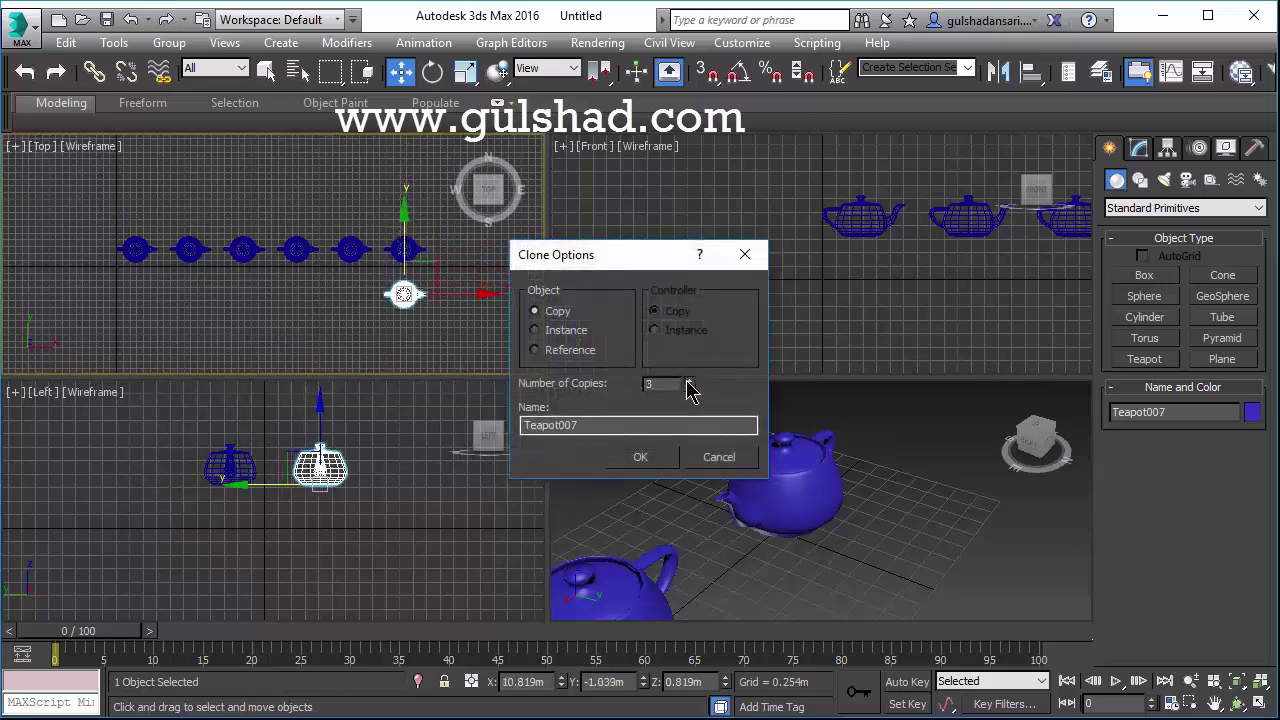
left_click(645, 460)
middle_click_drag(323, 286, 320, 266)
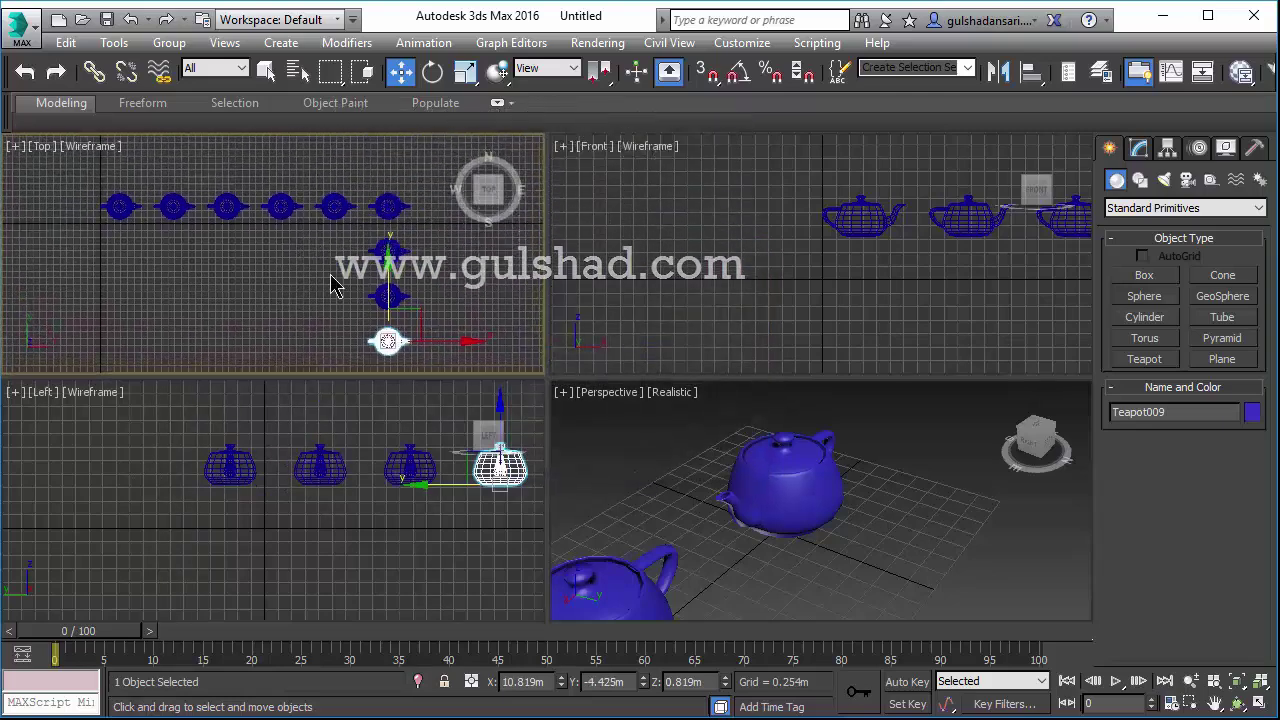
Try out Select Object on the three teapots around the corner in the Top viewport, clear the selection and return to Select and Move.
left_click(456, 302)
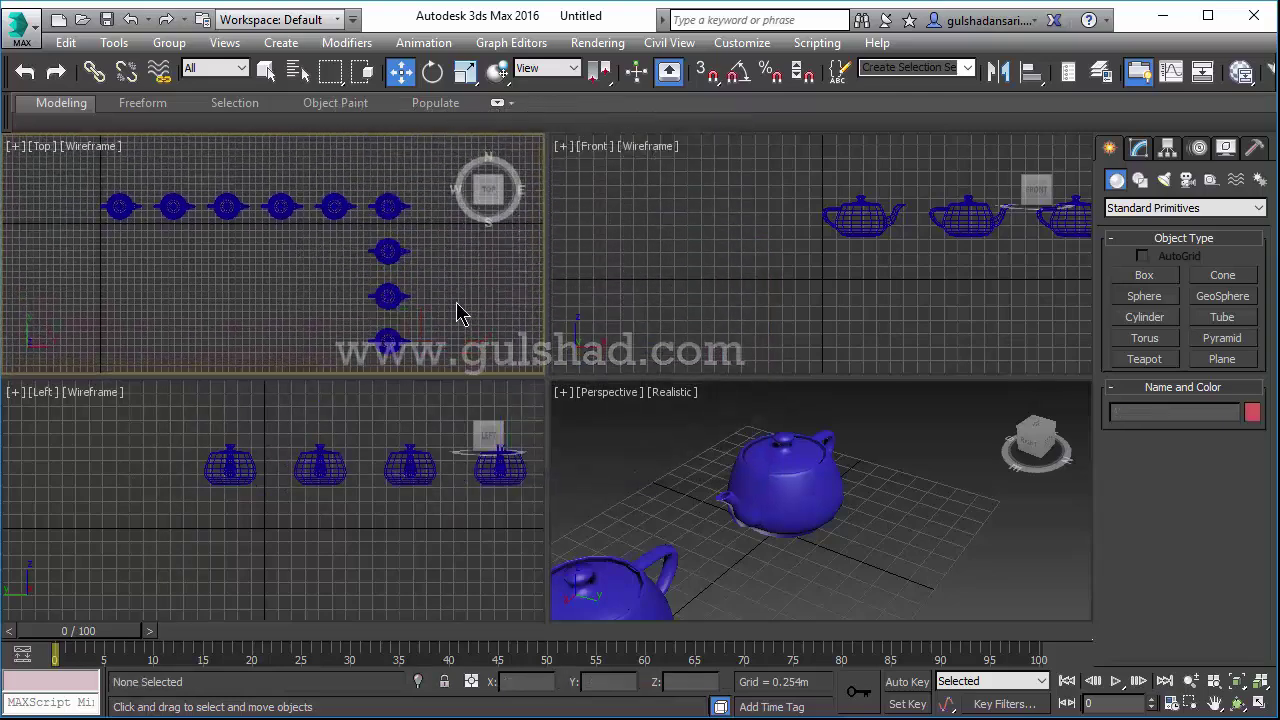
left_click(267, 73)
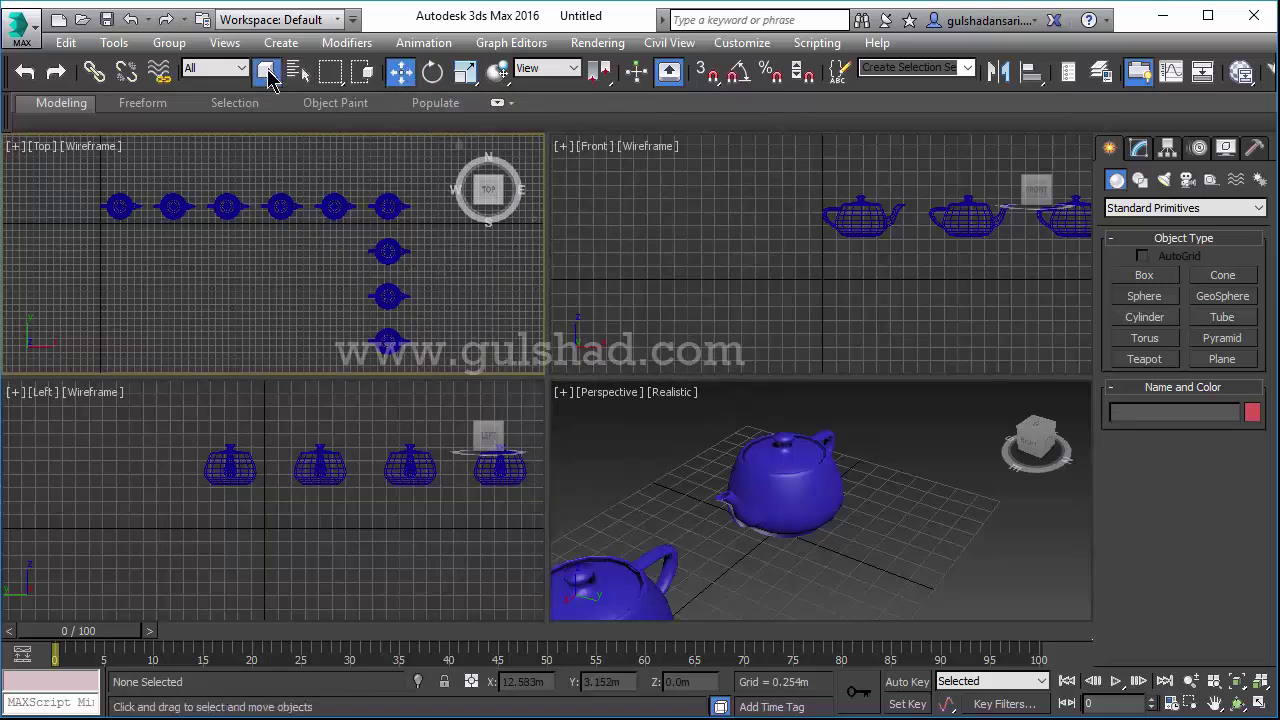
left_click(388, 210)
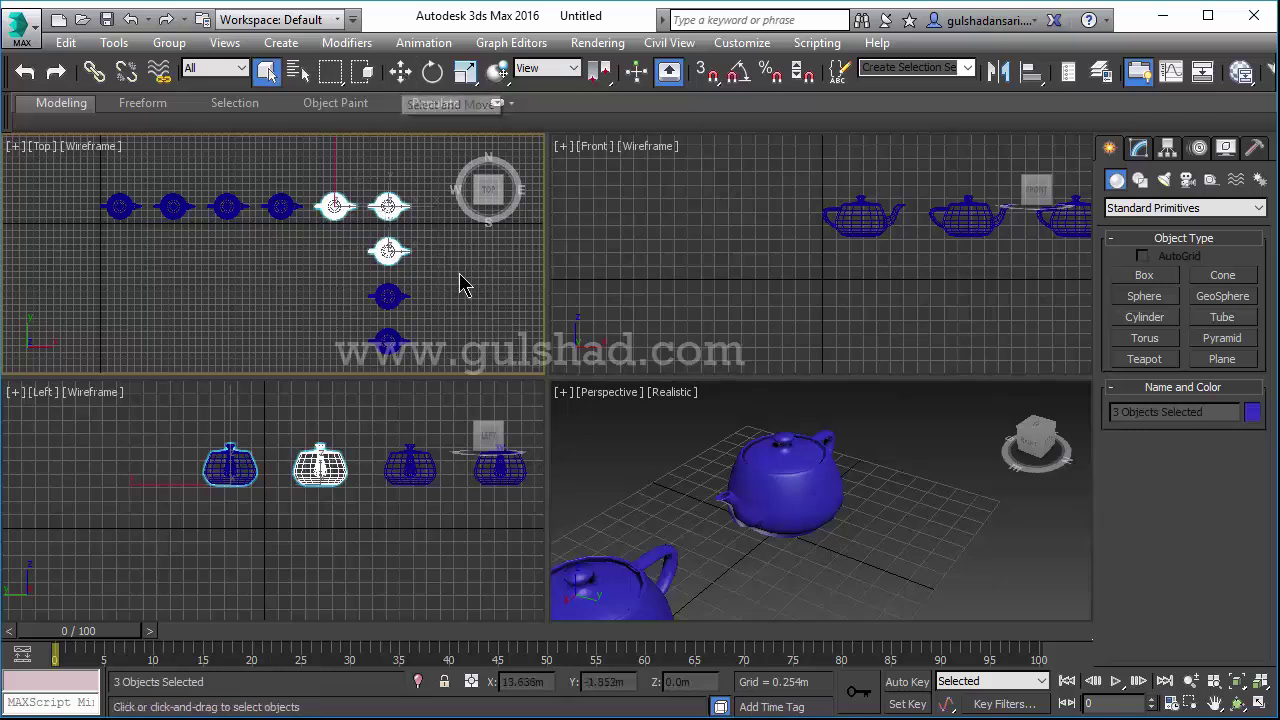
key("ctrl+d")
left_click(400, 72)
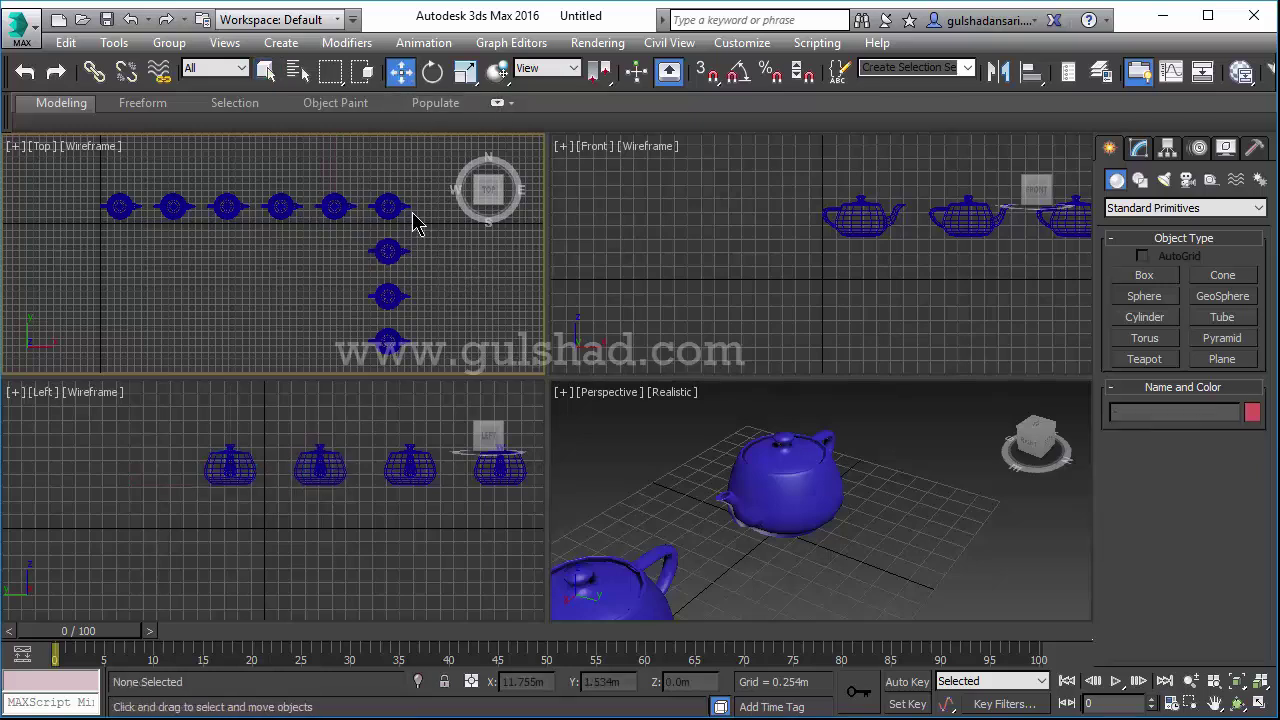
Clone the lowest teapot of the column along negative X as five instances spaced about 1.85 m apart.
scroll(760, 575, "down", 3)
middle_click_drag(760, 563, 792, 453)
scroll(740, 505, "down", 4)
middle_click_drag(746, 494, 784, 549)
scroll(869, 525, "up", 4)
scroll(714, 505, "down", 5)
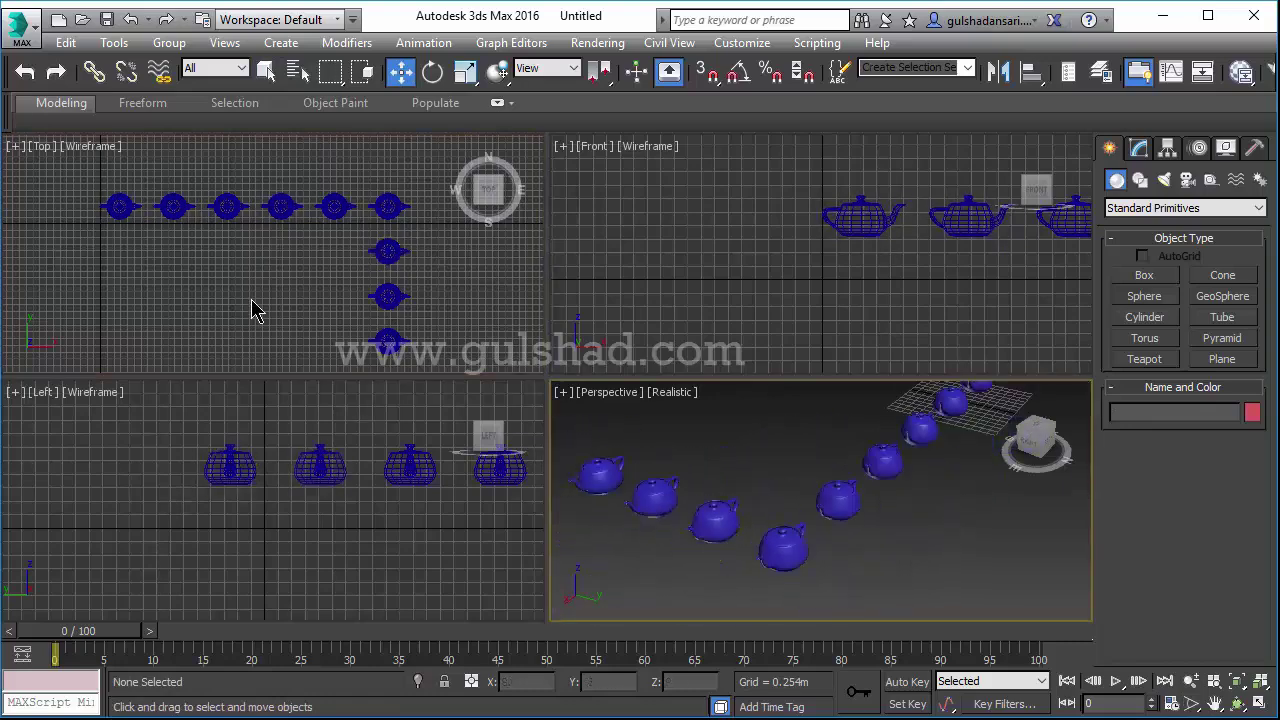
middle_click_drag(257, 309, 250, 268)
left_click(385, 305)
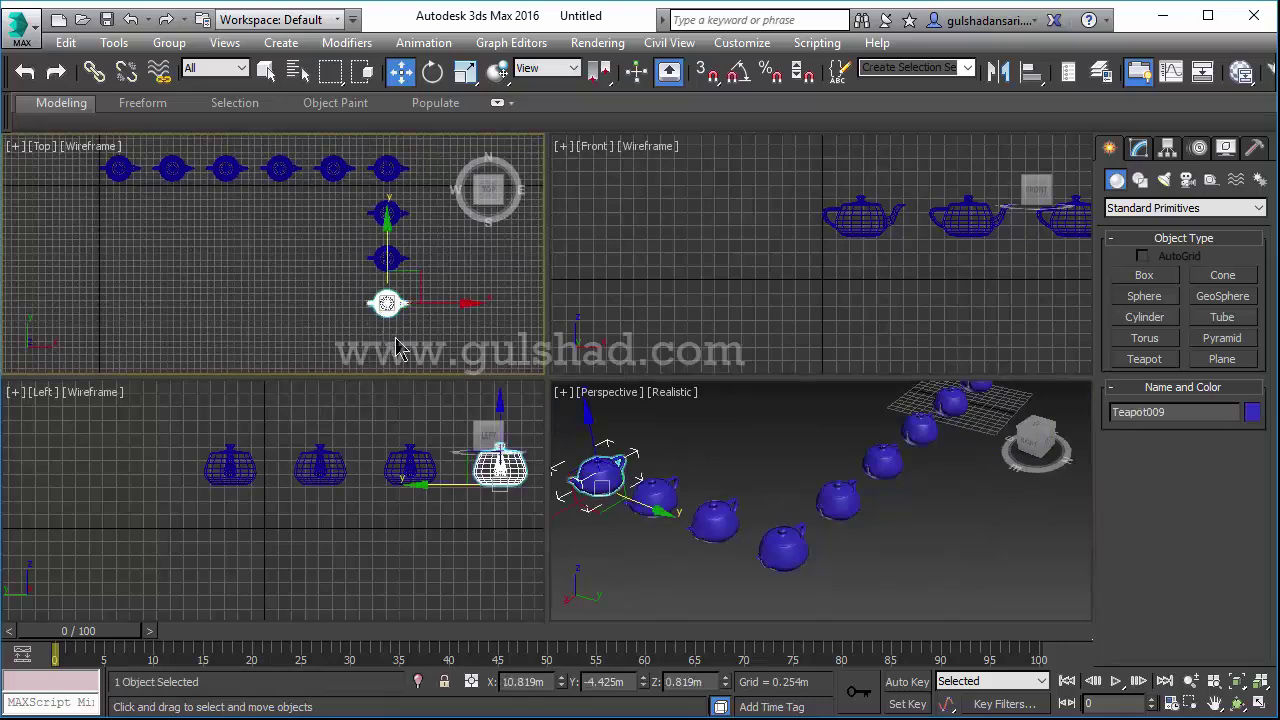
mouse_move(442, 304)
left_mouse_down("shift")
mouse_move(432, 345)
mouse_move(393, 362)
left_mouse_up("shift")
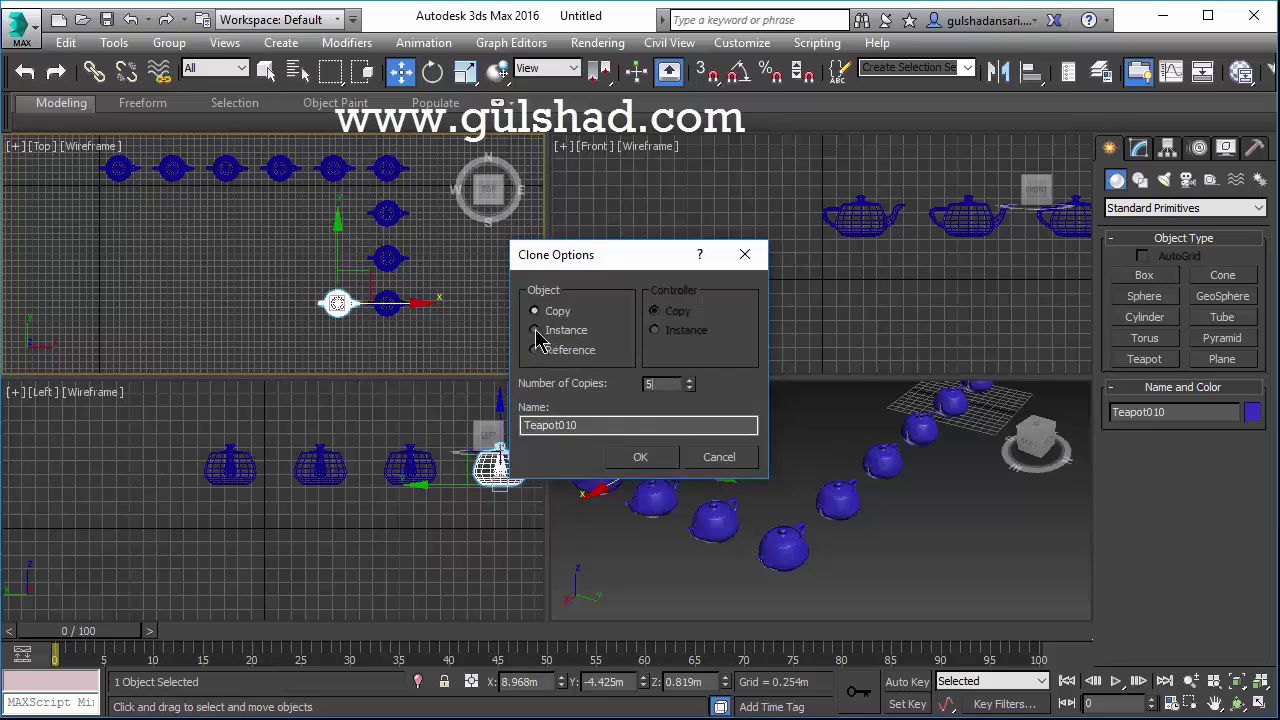
left_click(640, 456)
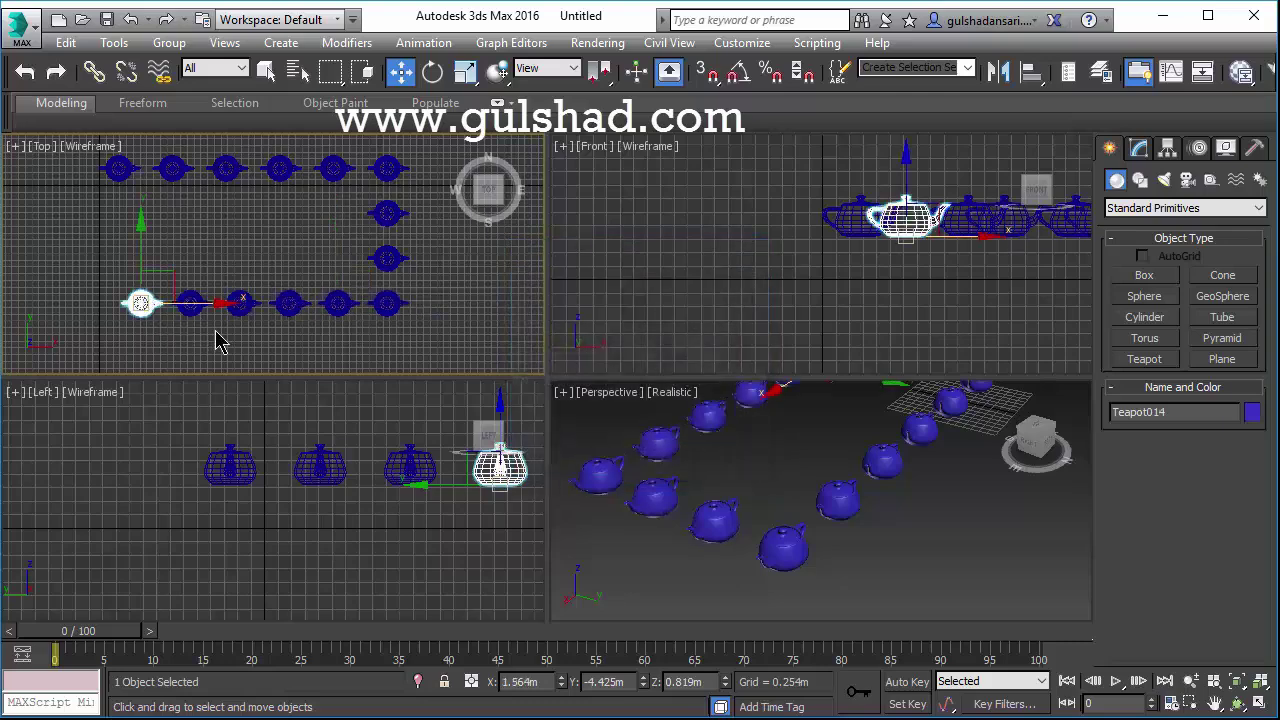
Turn off the Body part of the second-to-last instanced teapot, Teapot013, in the maximized Perspective viewport.
middle_click_drag(805, 478, 805, 527)
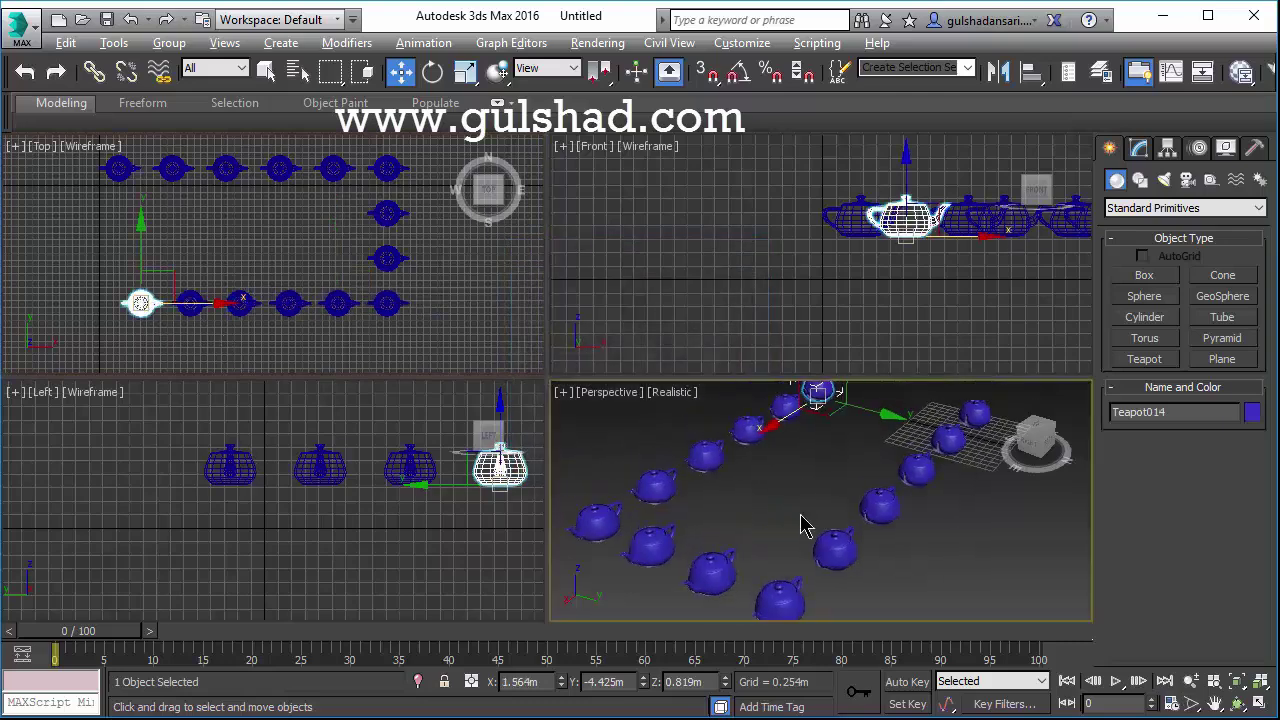
key("alt+w")
middle_click_drag(200, 460, 437, 257, "alt")
scroll(617, 320, "up", 6)
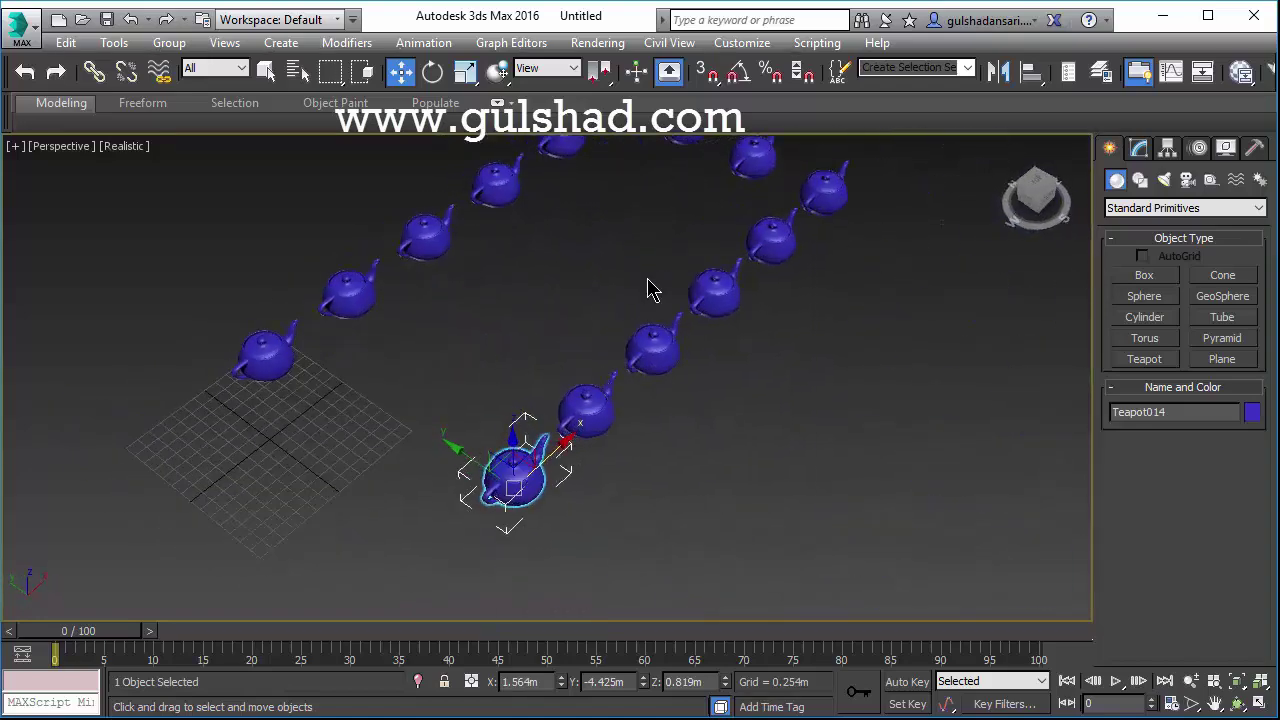
middle_click_drag(648, 290, 617, 371)
middle_click_drag(530, 320, 522, 378)
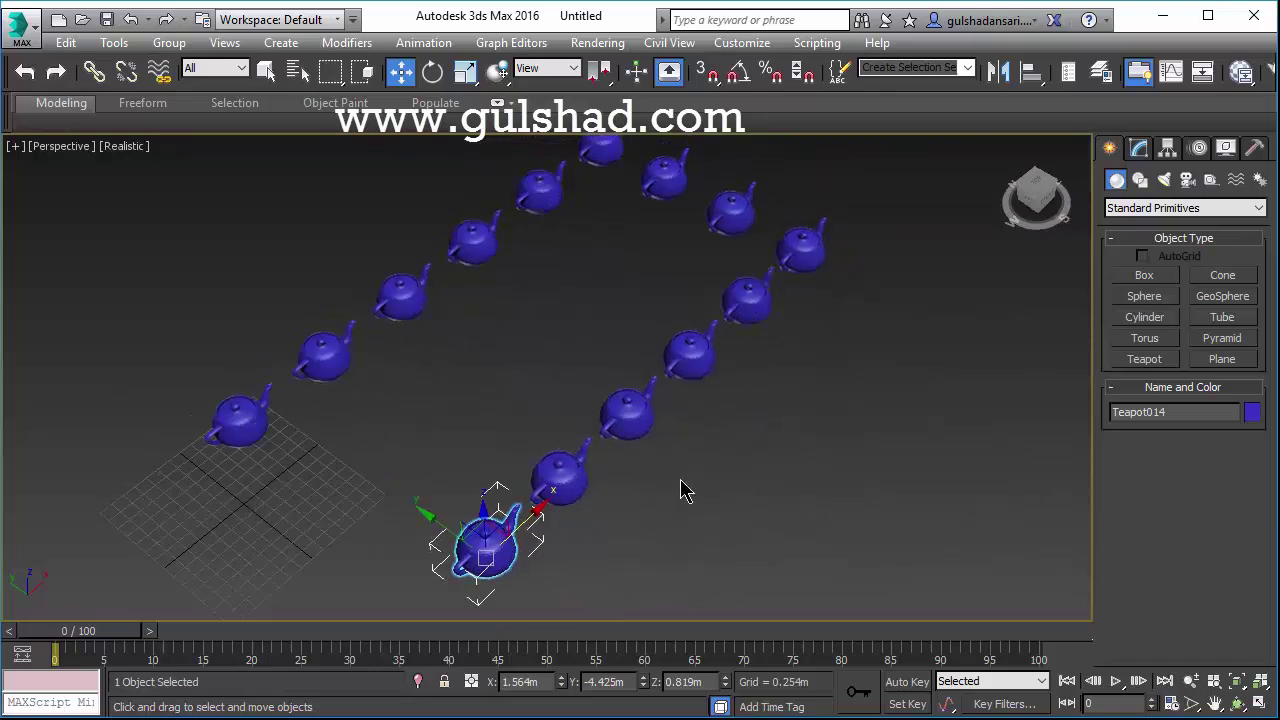
left_click(578, 476)
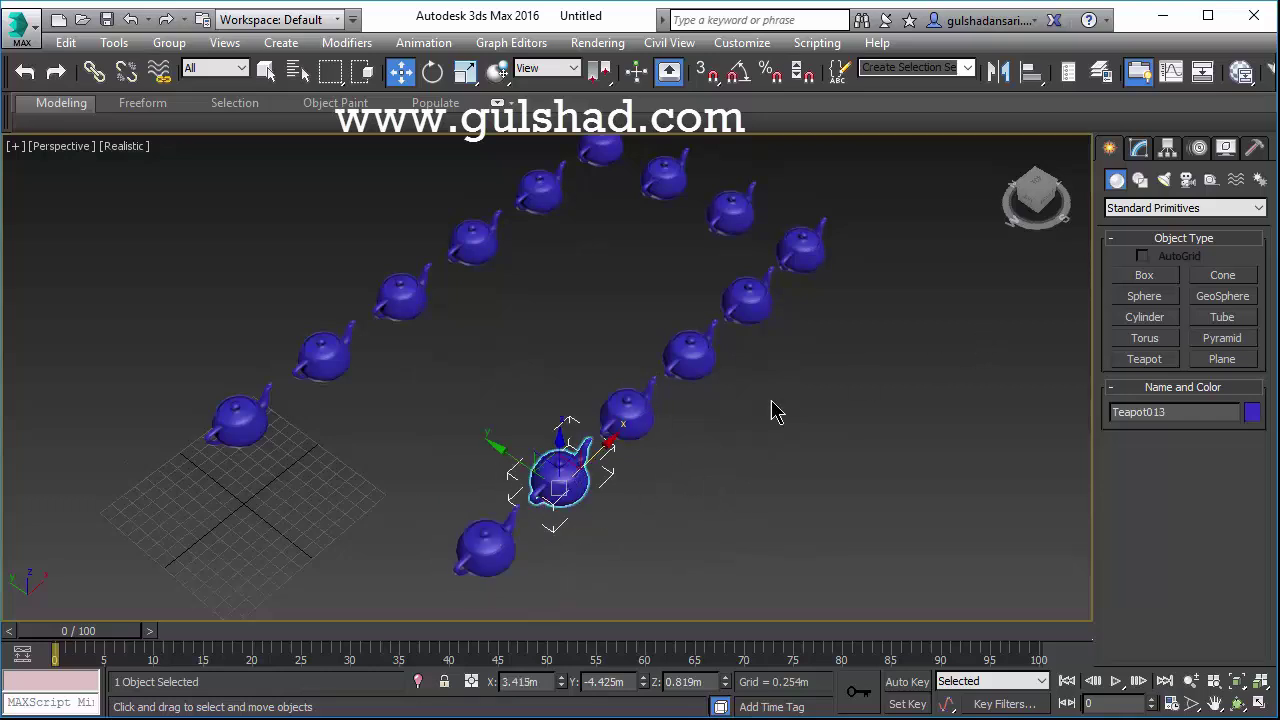
left_click(1141, 149)
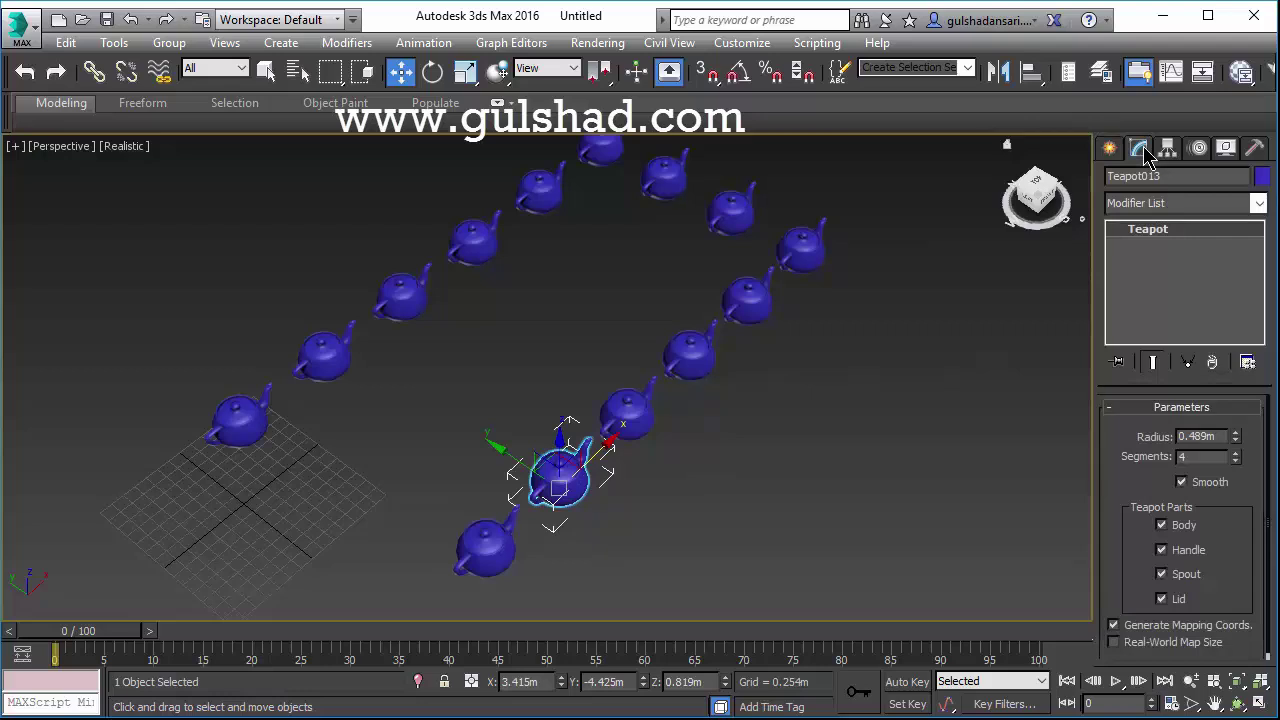
left_click_drag(1125, 496, 1117, 429)
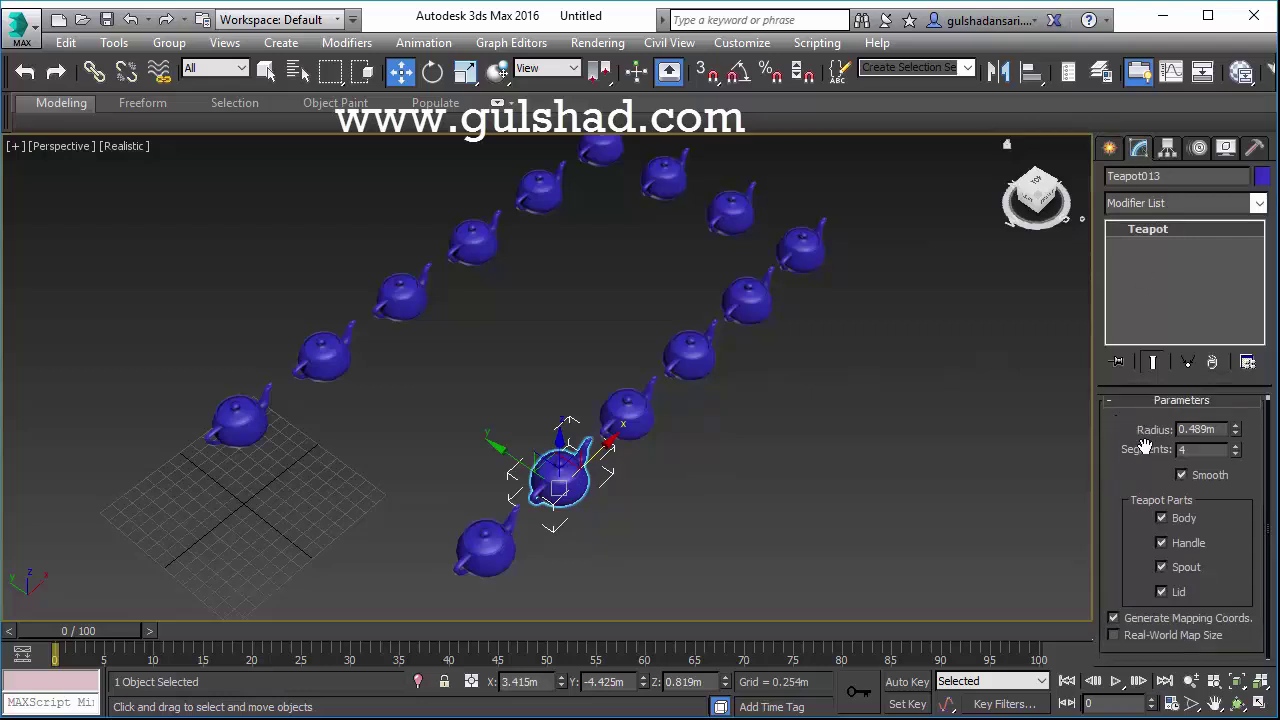
middle_click_drag(700, 450, 735, 442, "alt")
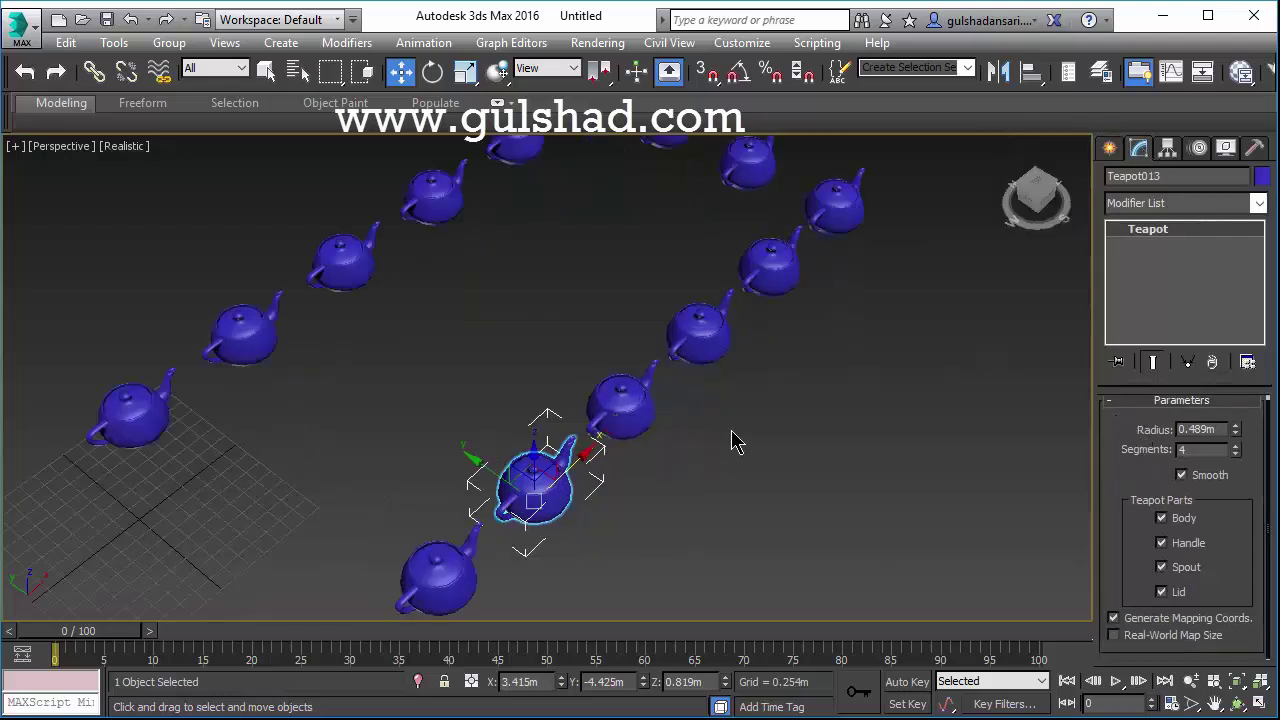
left_click(1162, 519)
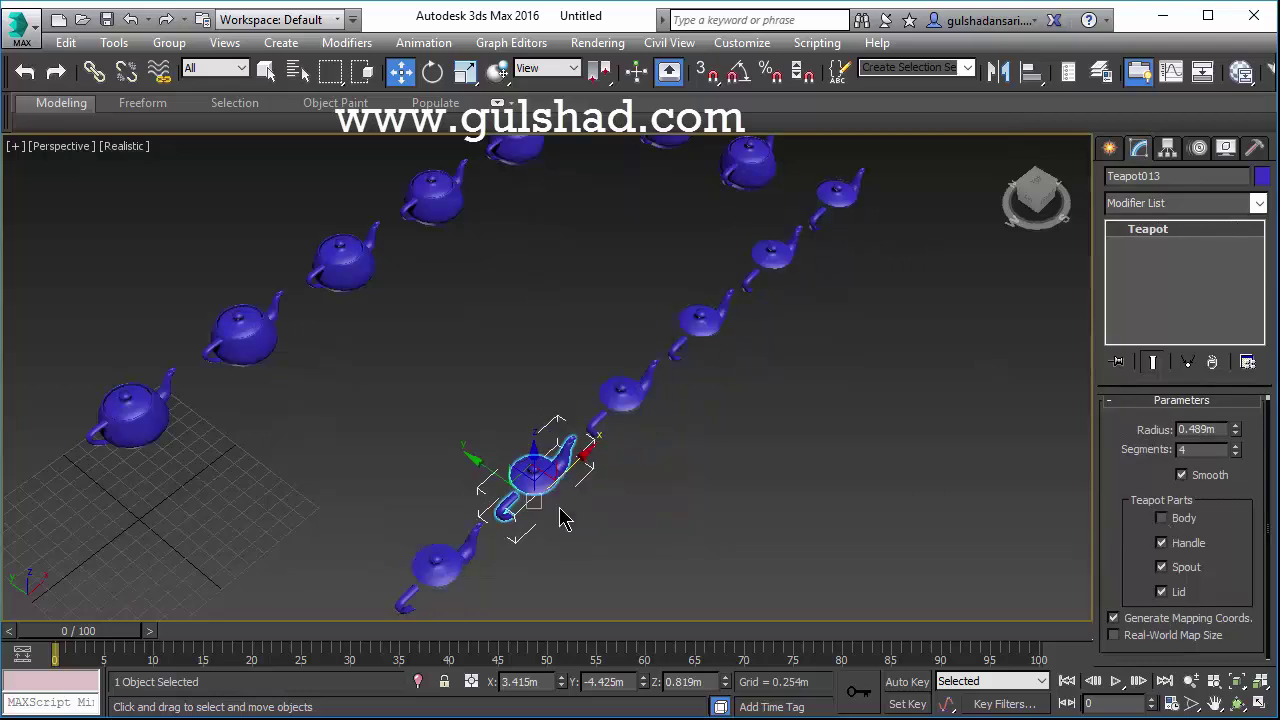
Turn the Body of Teapot013 back on, switch its Handle and Spout off and on in turn, and turn off the Lid.
left_click(1162, 518)
left_click(1162, 543)
left_click(1161, 543)
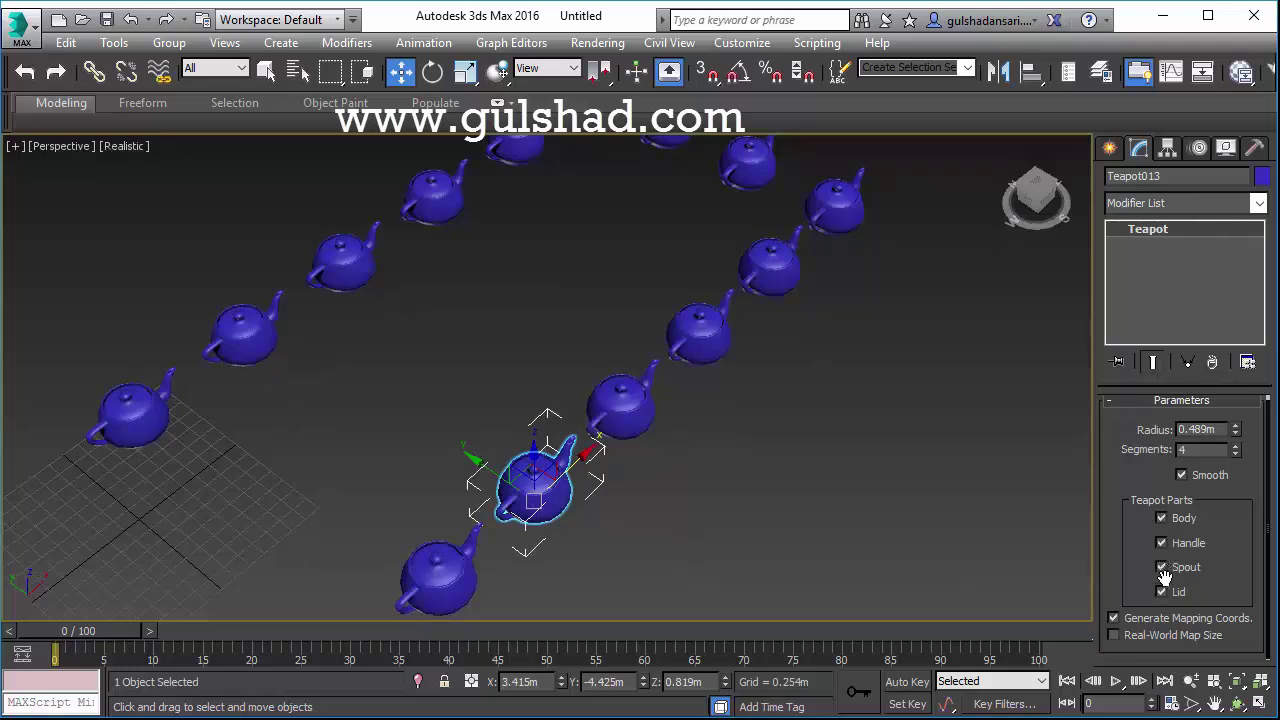
left_click(1161, 567)
left_click(1161, 567)
left_click(1161, 592)
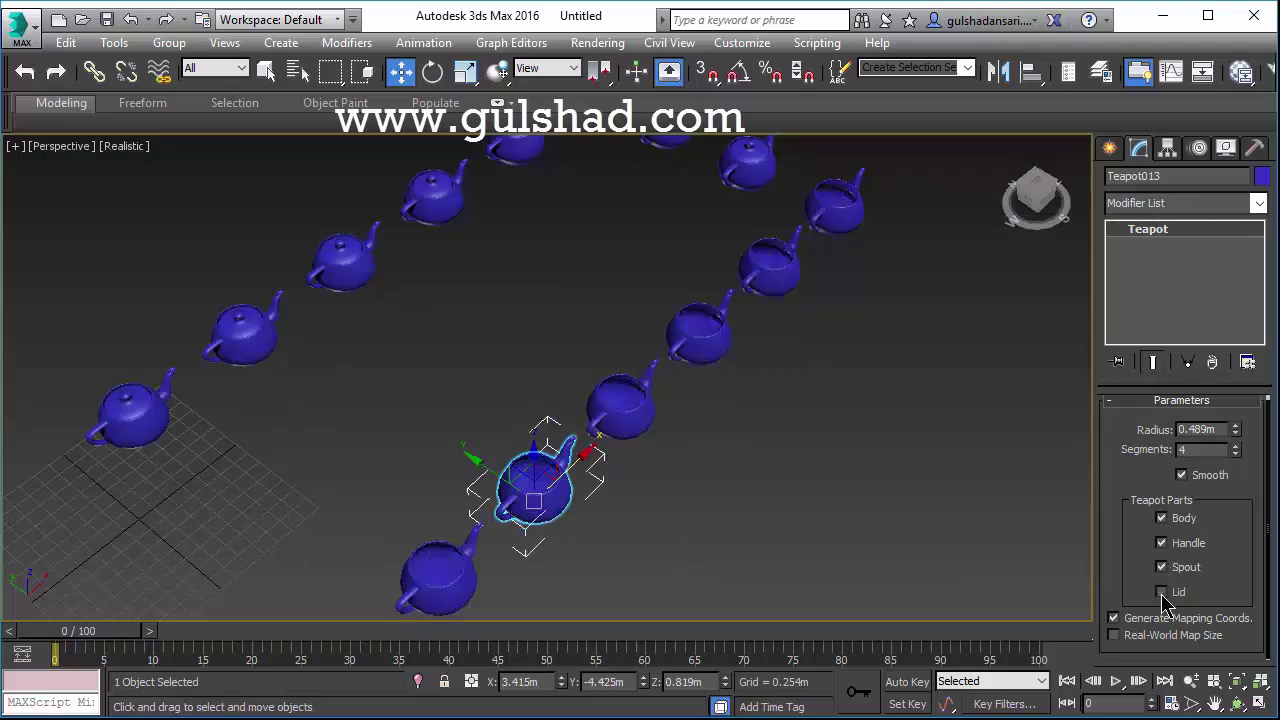
Set the instanced teapot's radius to 0.499 m and segments to 10 with the Lid turned back on, and clear the selection.
mouse_move(1236, 429)
left_mouse_down()
mouse_move(1223, 418)
mouse_move(1237, 455)
mouse_move(1249, 428)
mouse_move(1248, 444)
left_mouse_up()
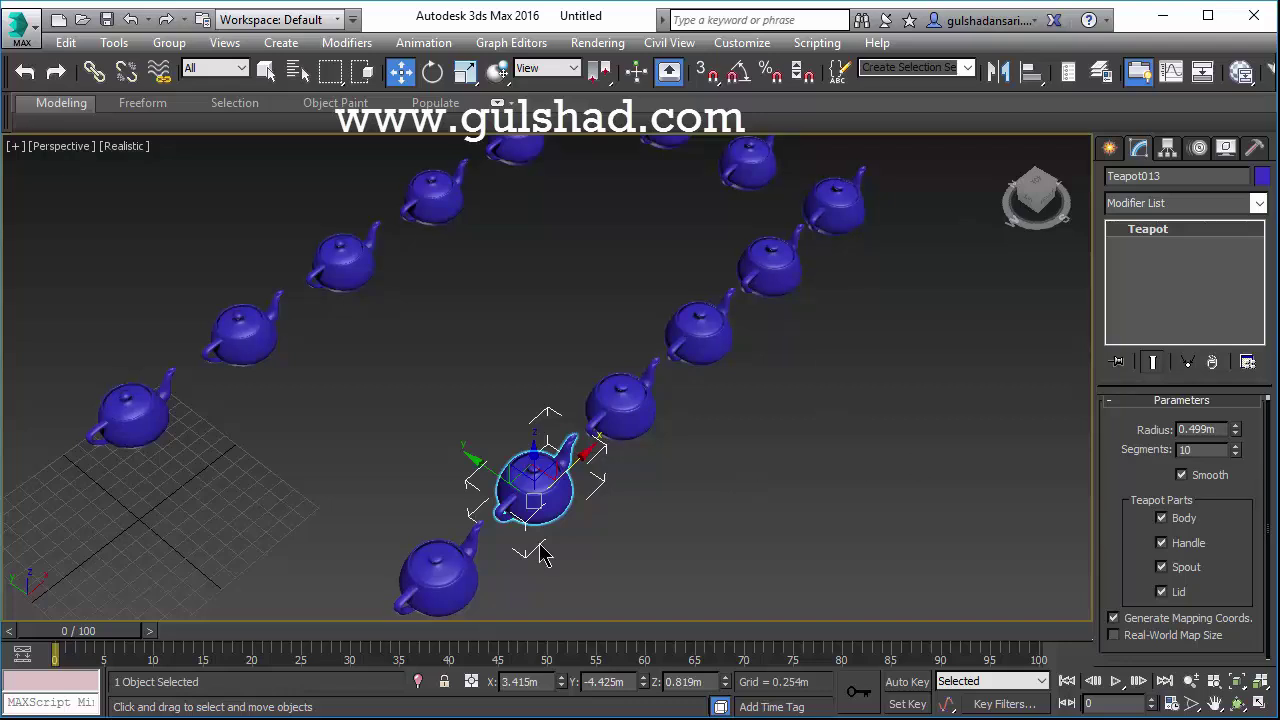
scroll(330, 475, "down", 3)
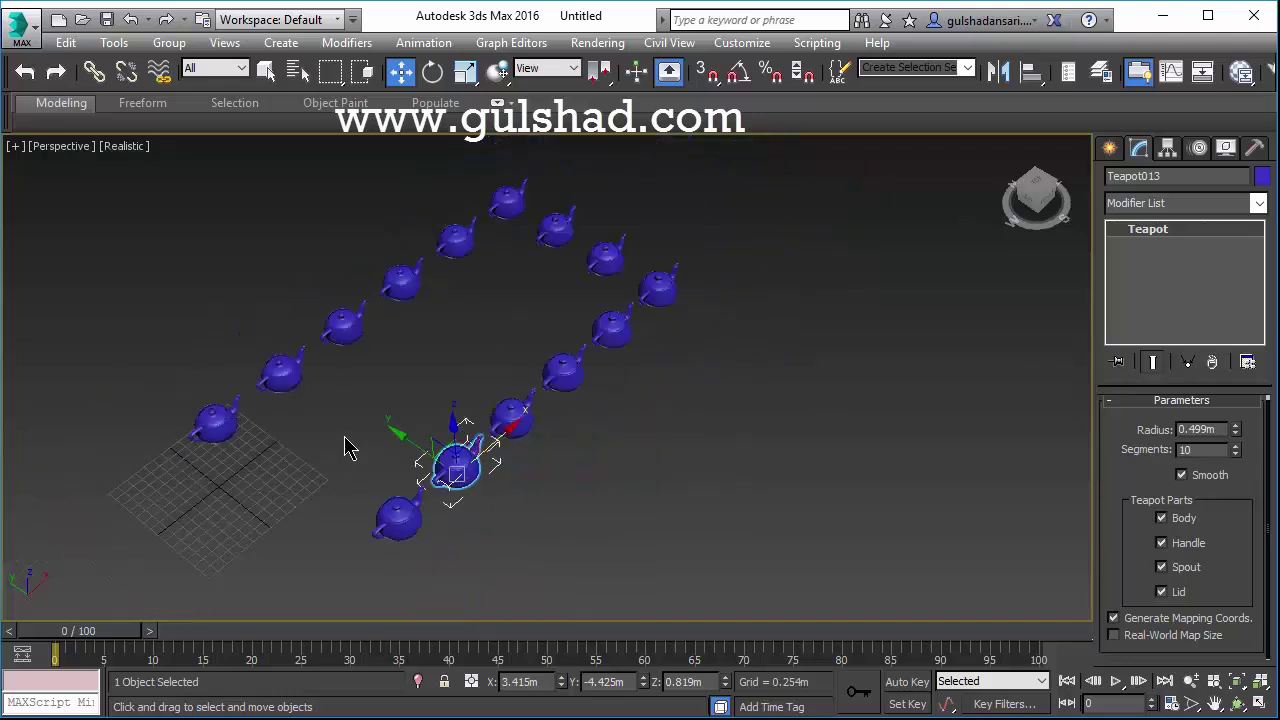
middle_click_drag(400, 469, 734, 503, "alt")
left_click(697, 467)
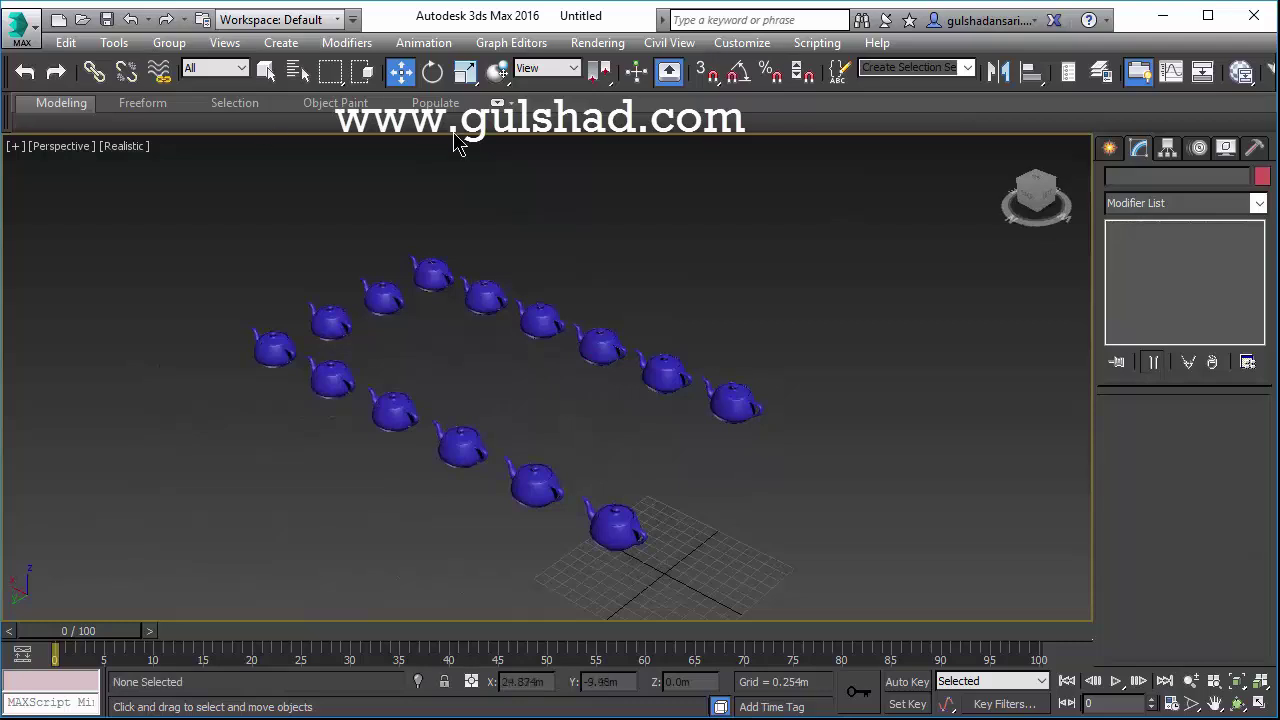
Switch to Select Object and return to the four-viewport layout with all teapots framed in the Top and Front views and Perspective active.
left_click(267, 72)
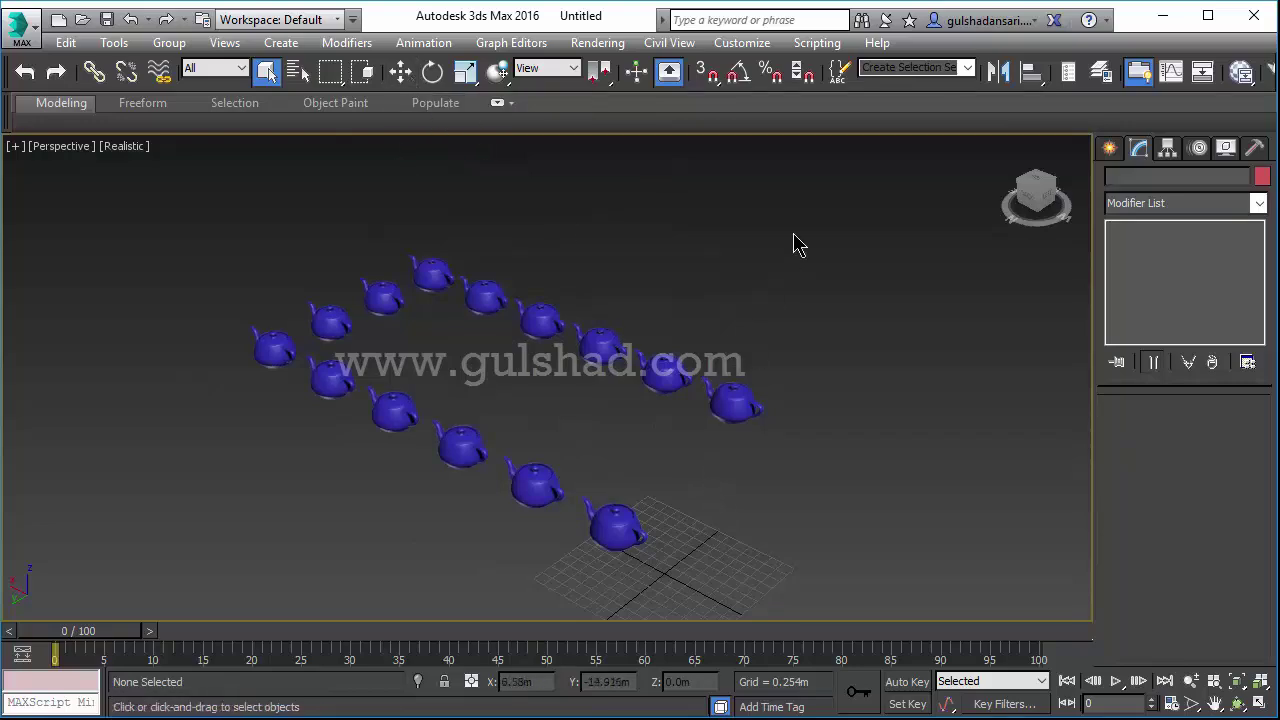
key("alt+w")
scroll(374, 466, "up", 3)
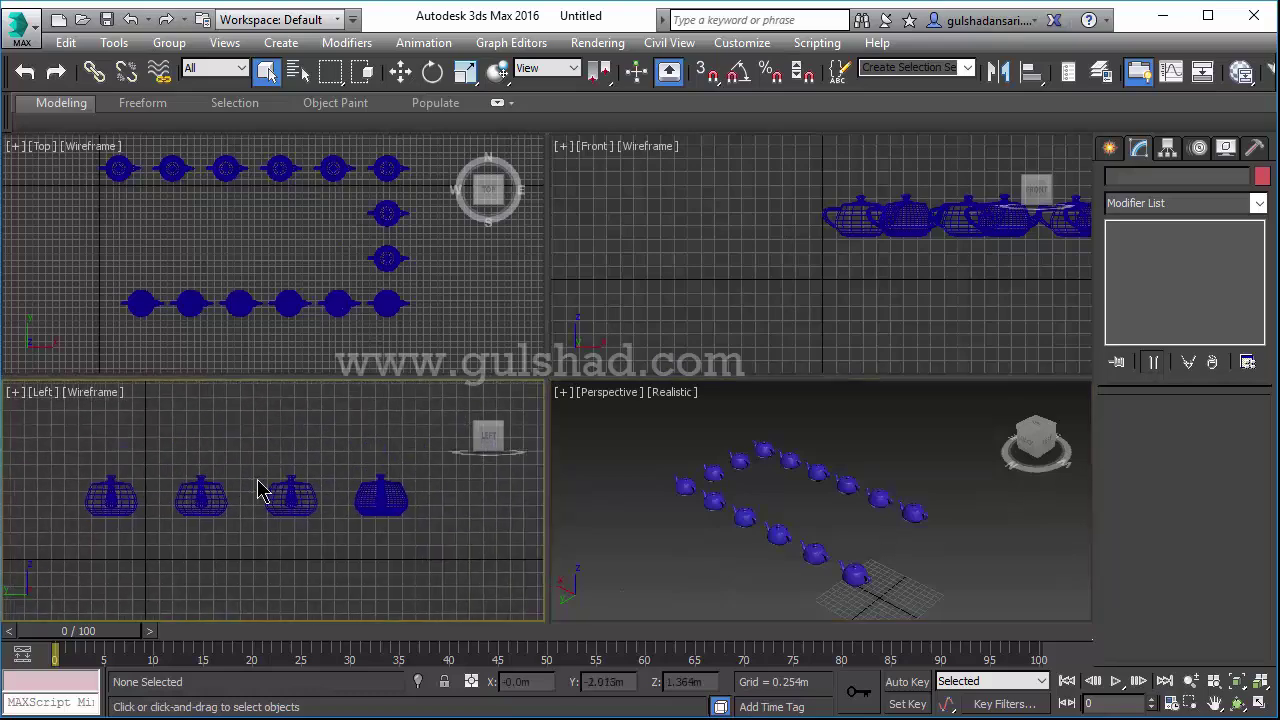
scroll(791, 274, "down", 5)
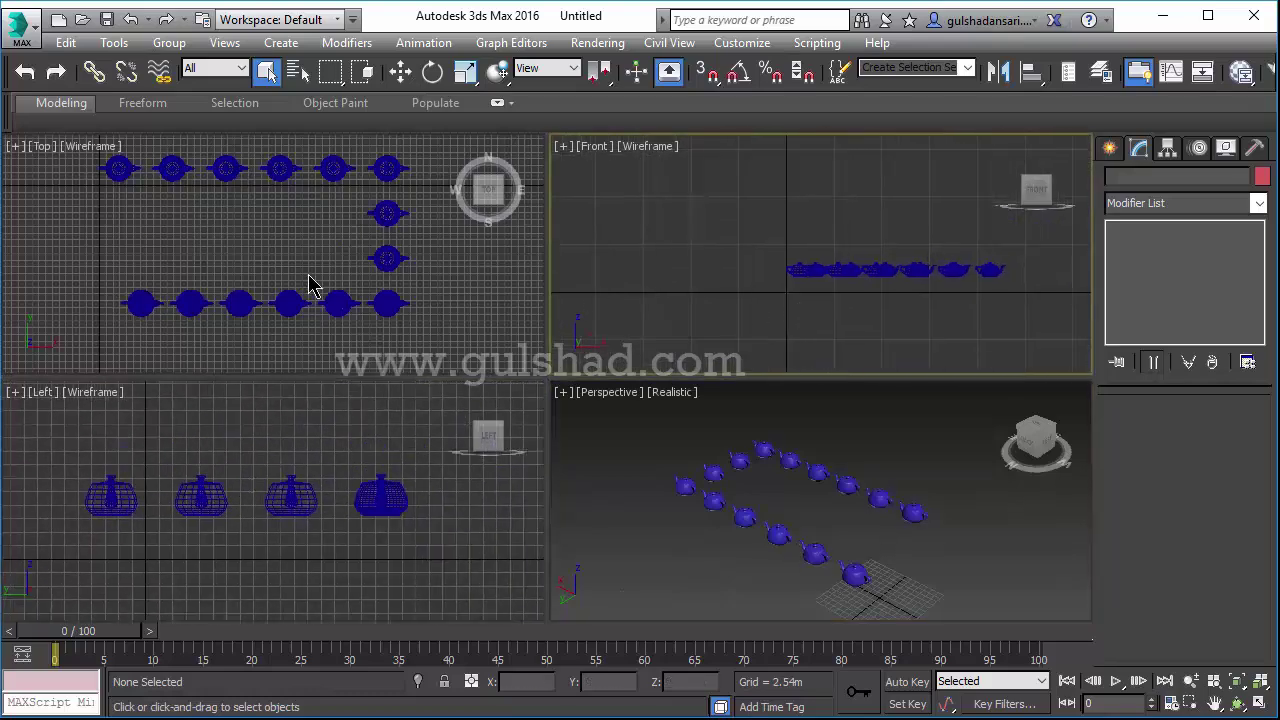
scroll(309, 280, "down", 3)
middle_click_drag(311, 283, 319, 294)
left_click(303, 586)
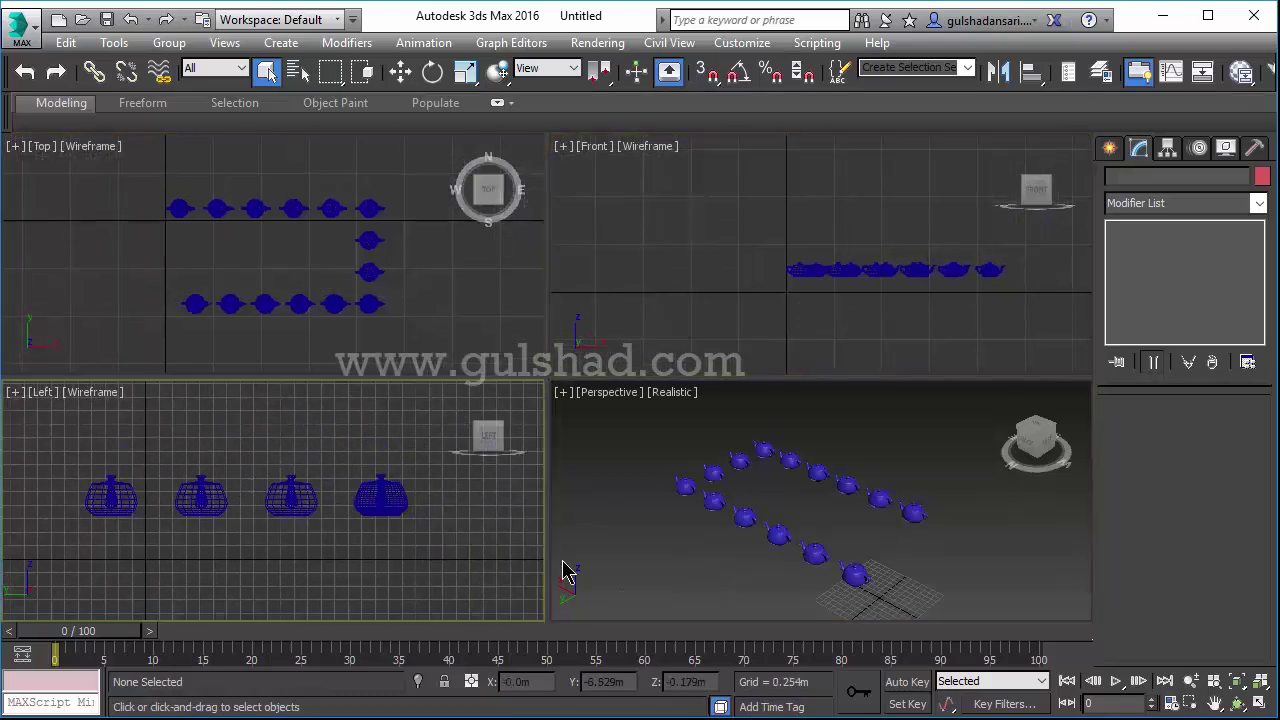
left_click(648, 566)
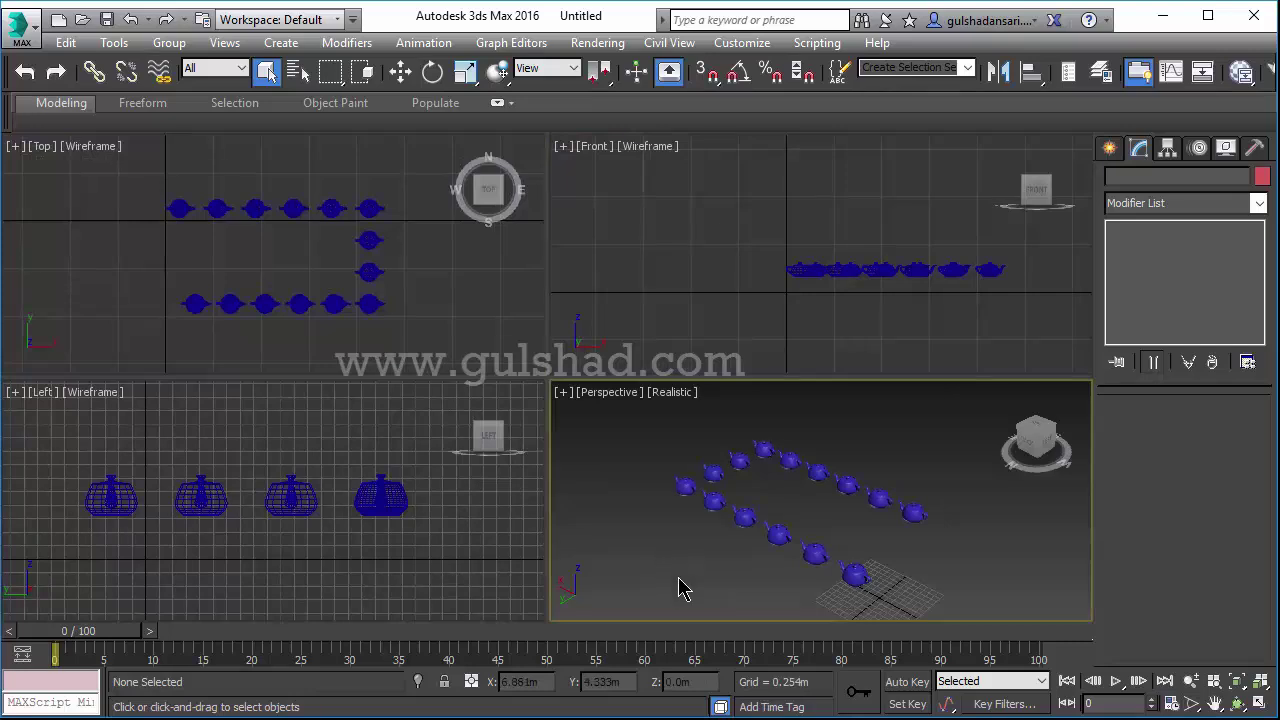